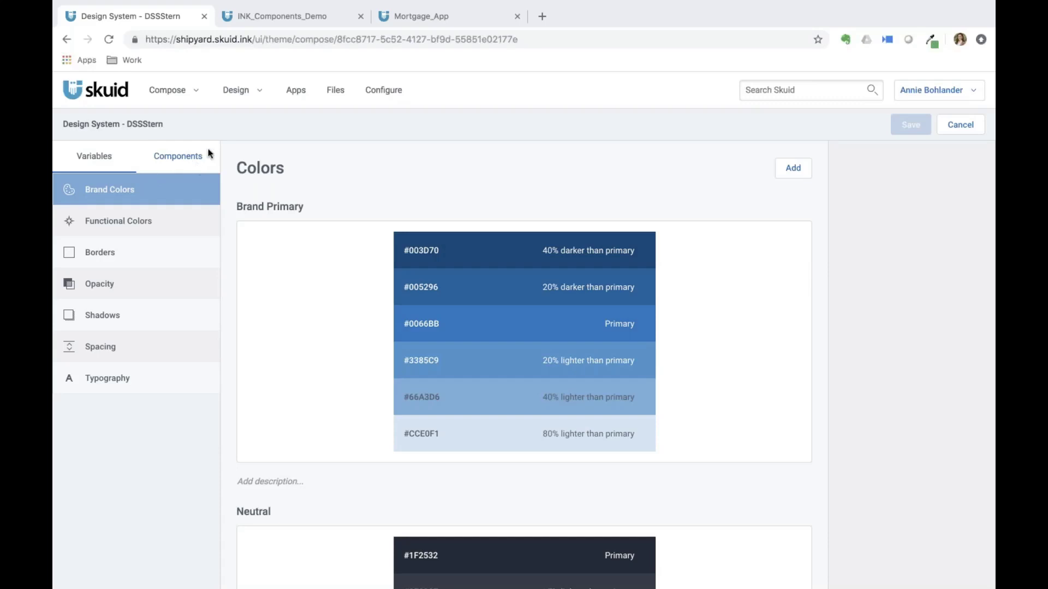
- Browse the design system's variable categories: brand and functional colors, borders, opacity, shadows, spacing and typography
left_click(114, 187)
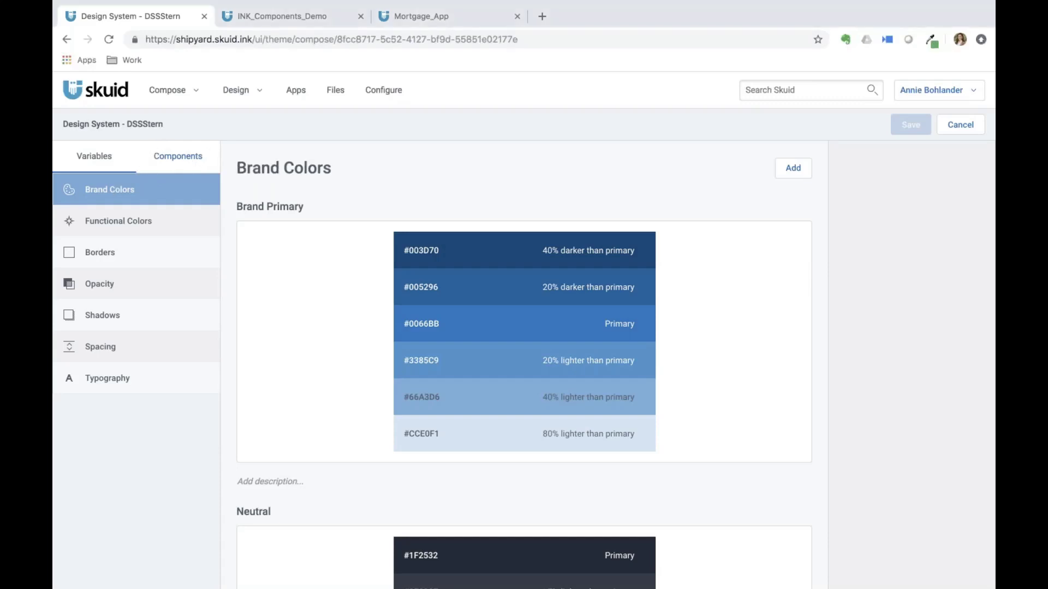
left_click(135, 228)
left_click(124, 202)
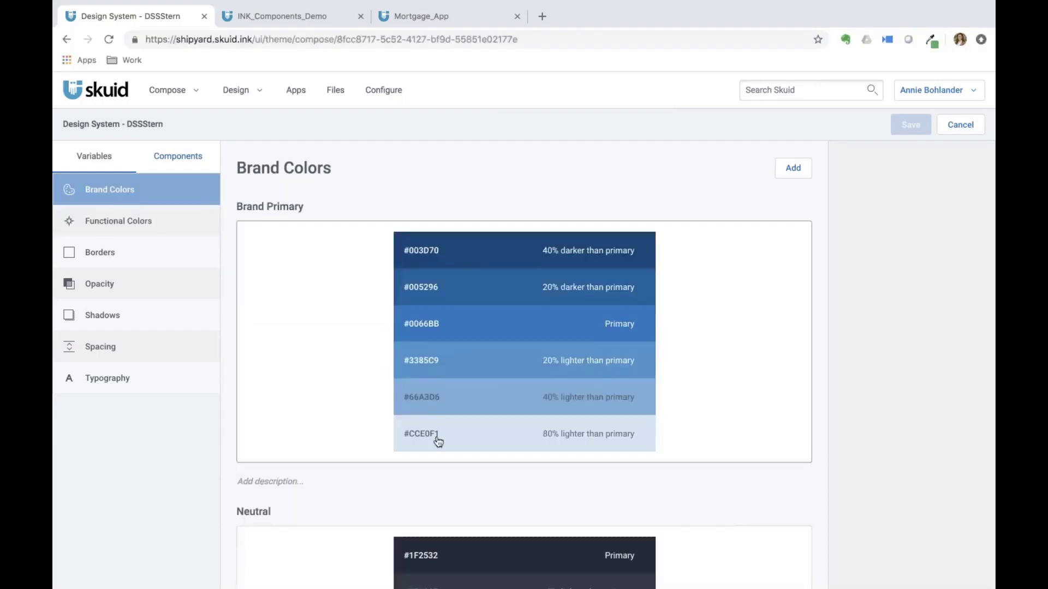
scroll(439, 443, "down", 20)
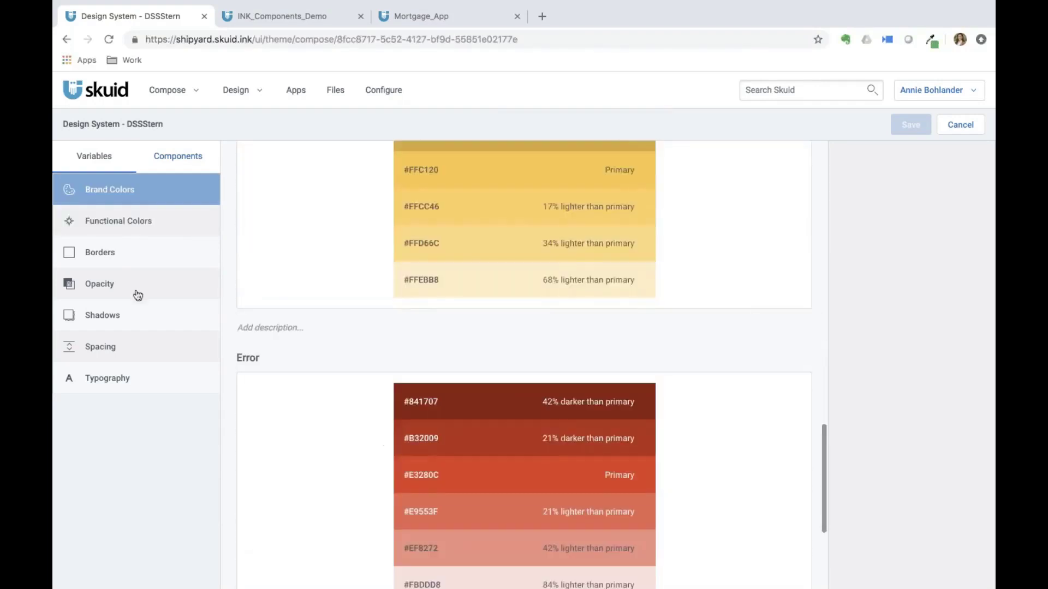
left_click(143, 220)
left_click(127, 252)
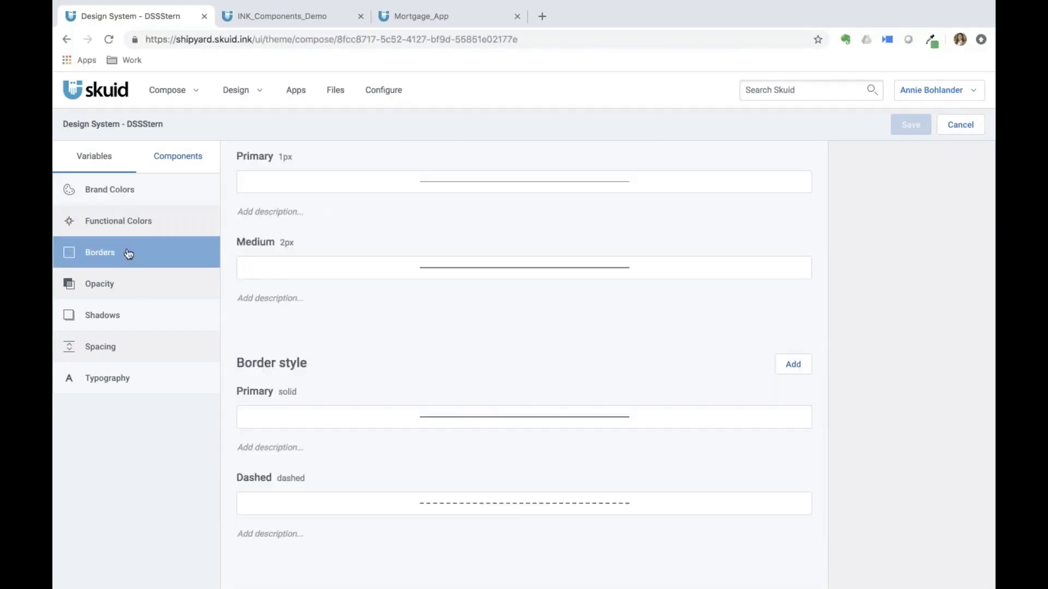
left_click(120, 284)
left_click(134, 321)
left_click(124, 349)
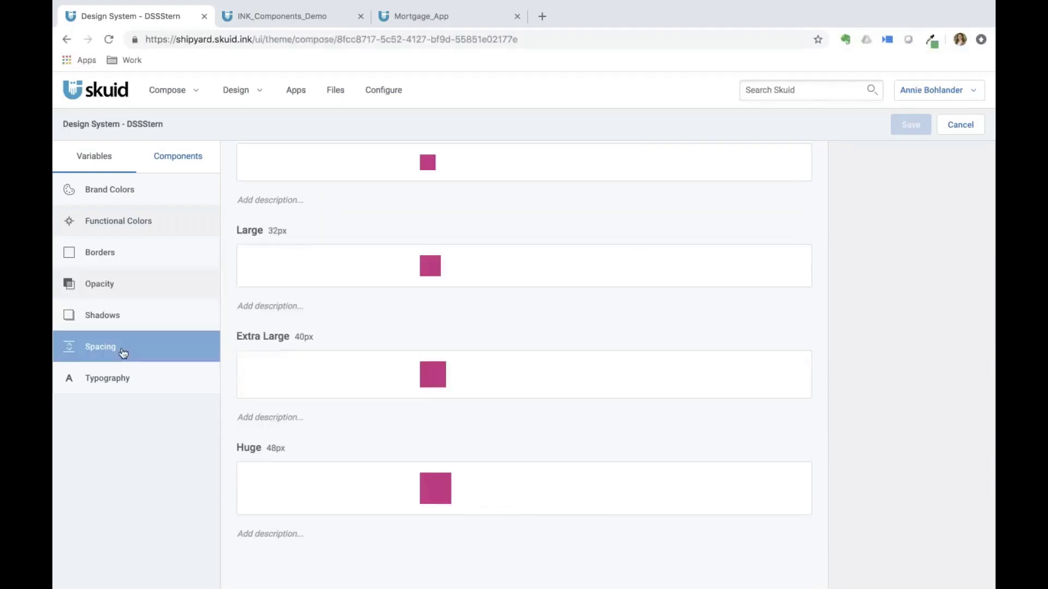
left_click(118, 380)
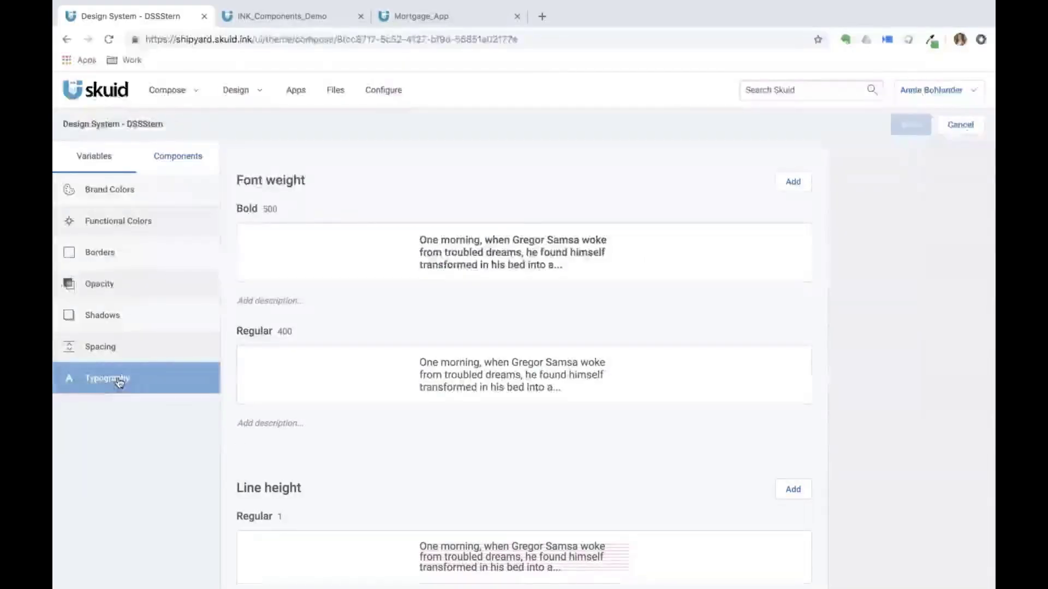
scroll(502, 451, "down", 1)
scroll(503, 451, "up", 1)
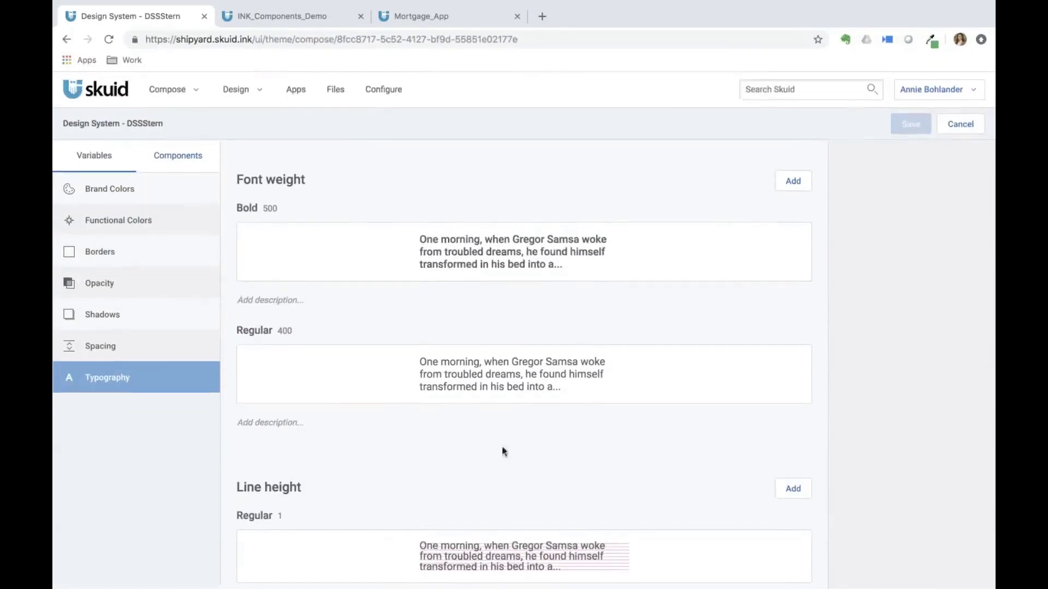
- Examine the brand color palettes from Brand Primary through White, glancing at the component list in between
left_click(119, 192)
scroll(509, 334, "down", 1)
scroll(510, 336, "up", 5)
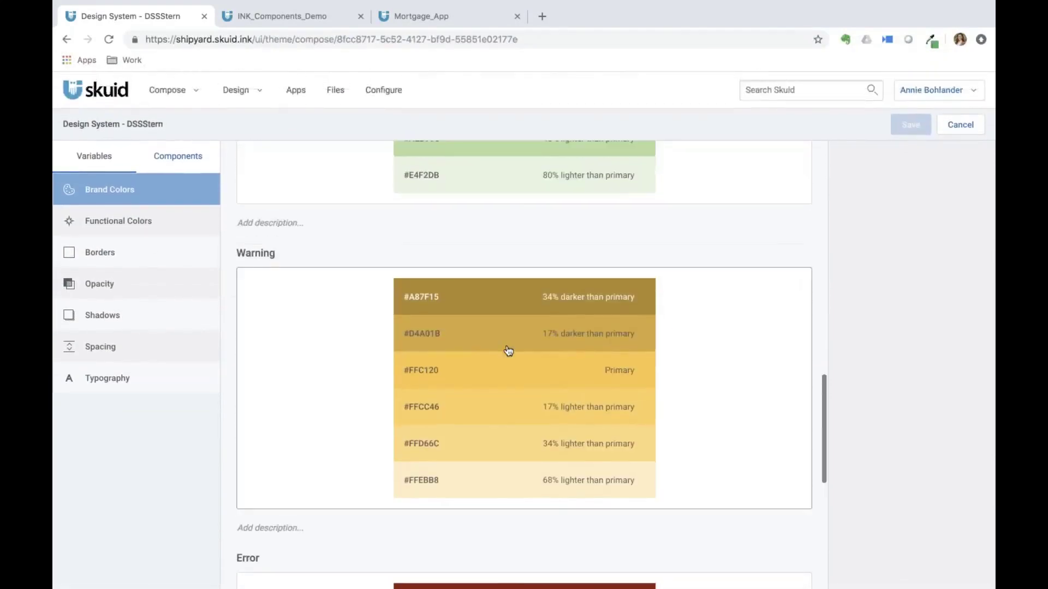
scroll(508, 351, "up", 12)
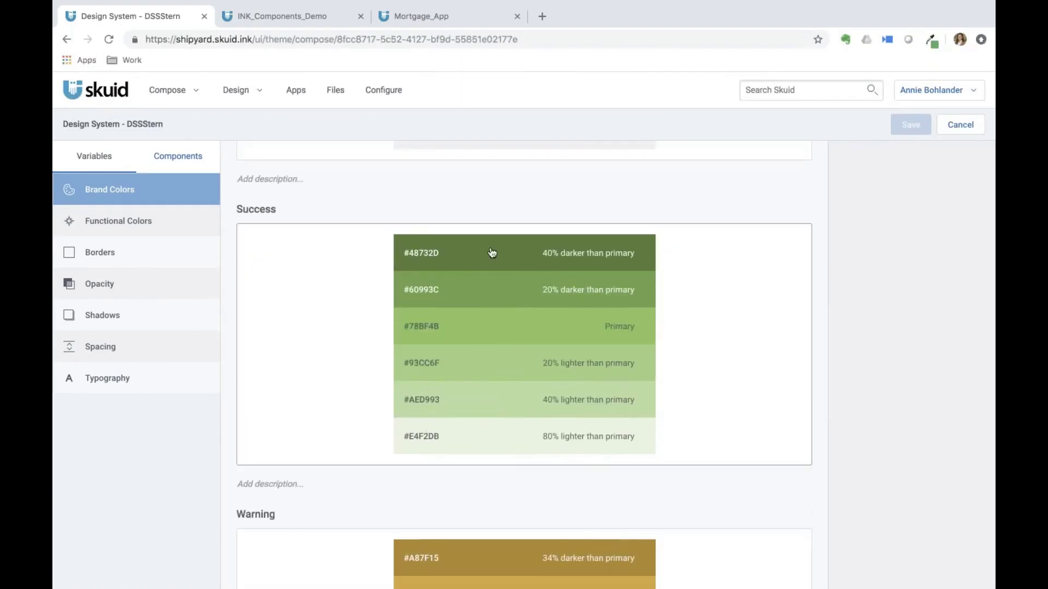
scroll(492, 254, "up", 20)
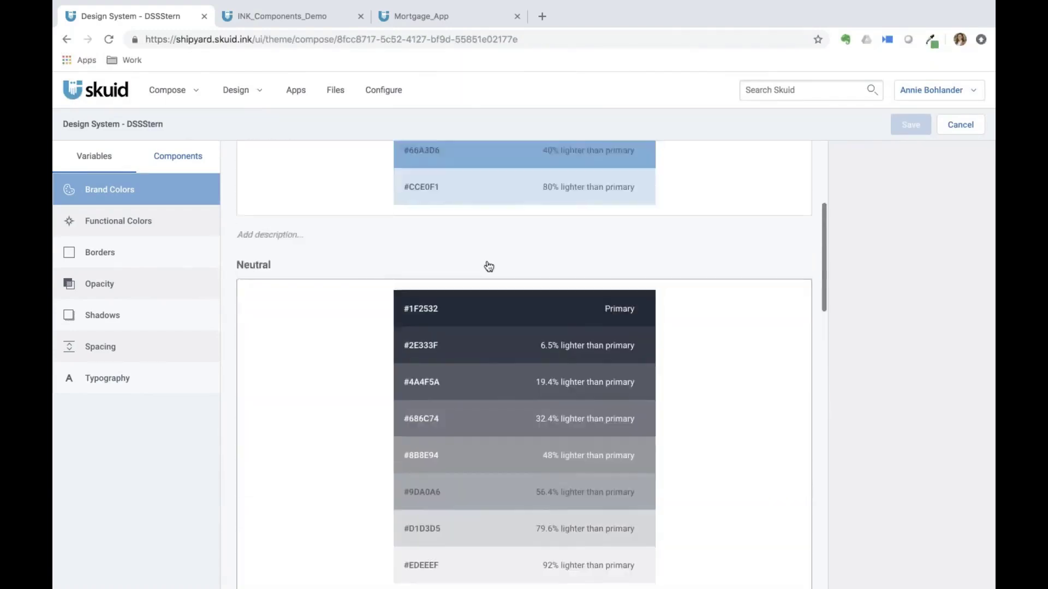
scroll(485, 268, "up", 9)
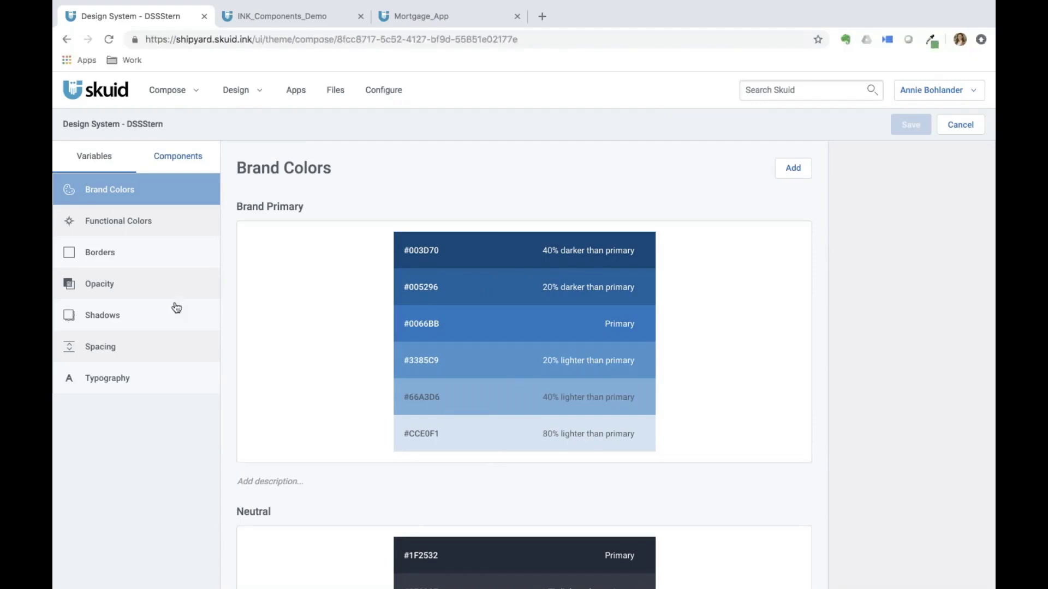
left_click(182, 164)
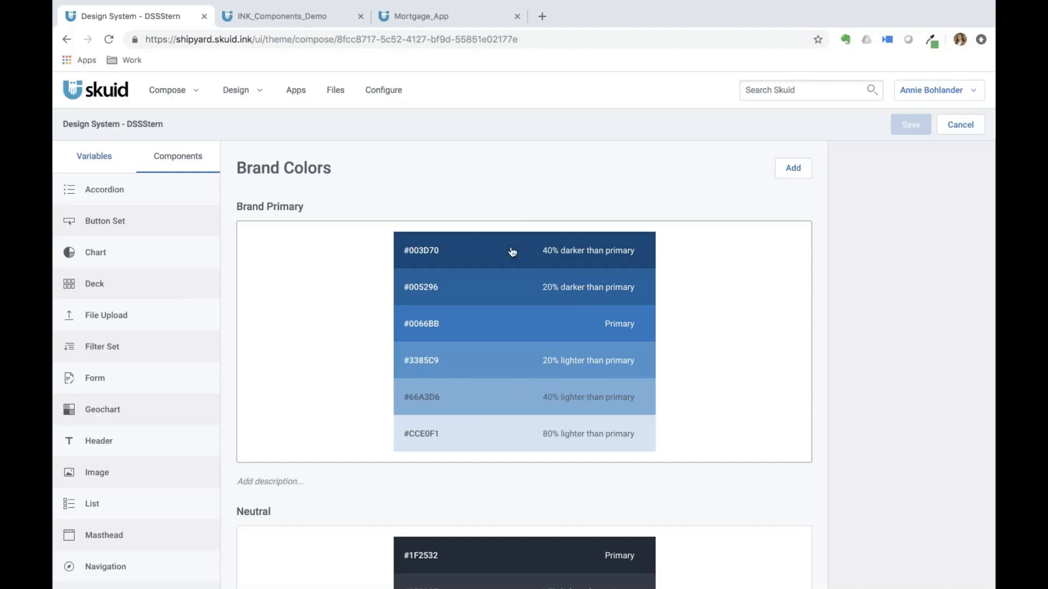
scroll(475, 399, "down", 15)
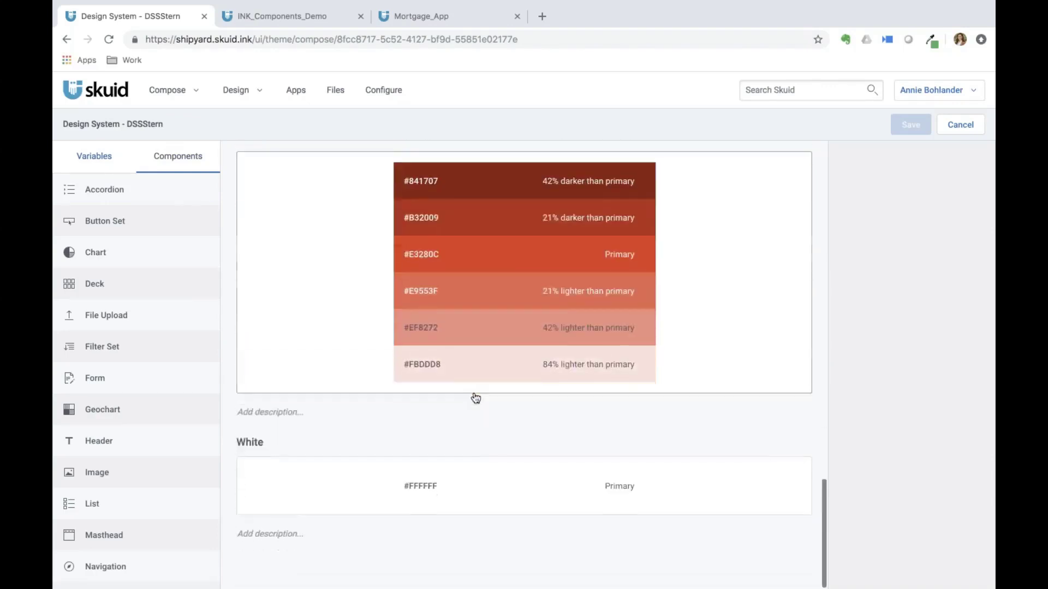
scroll(476, 399, "up", 15)
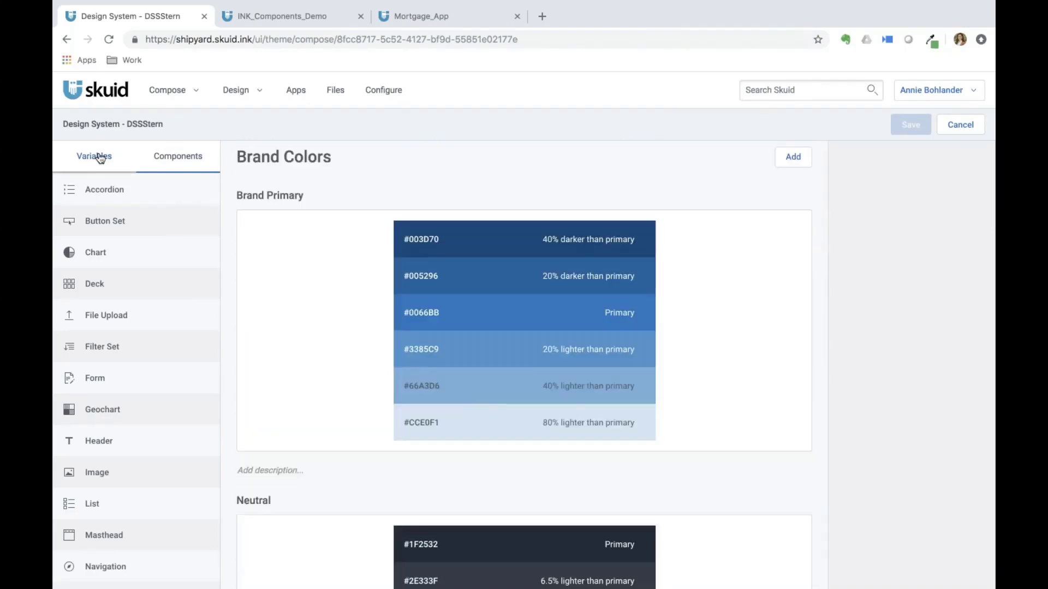
left_click(100, 158)
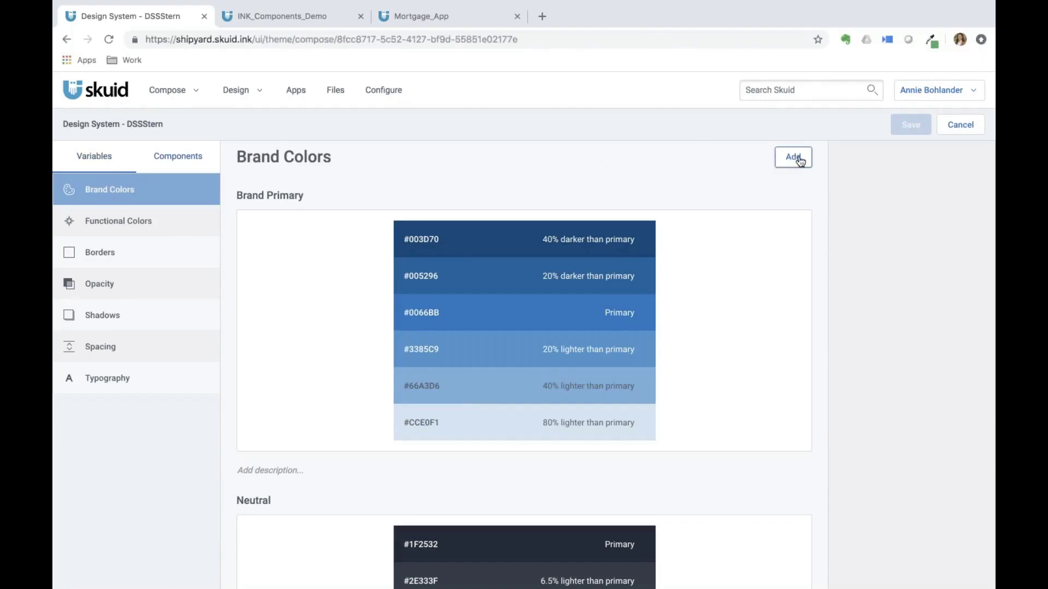
- Browse the default styles of the Accordion, Chart, Deck and Filter Set components
left_click(189, 157)
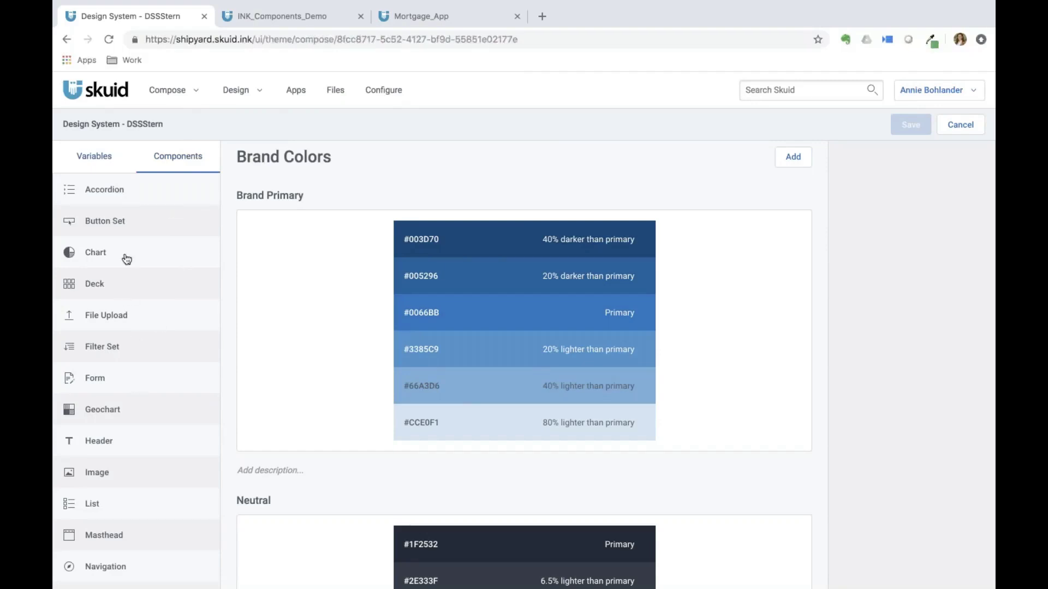
left_click(133, 195)
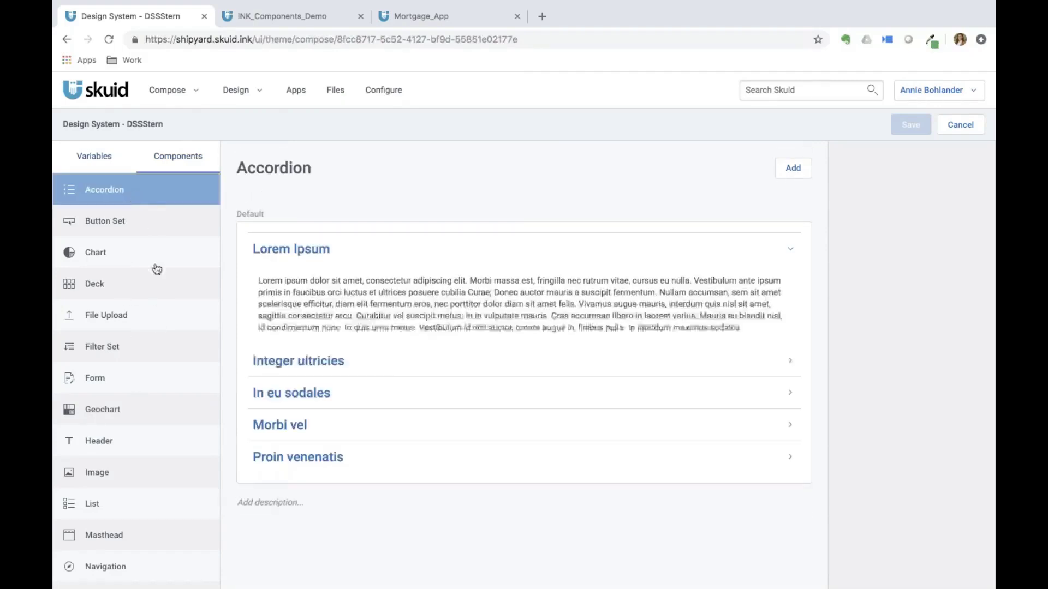
scroll(157, 391, "down", 1)
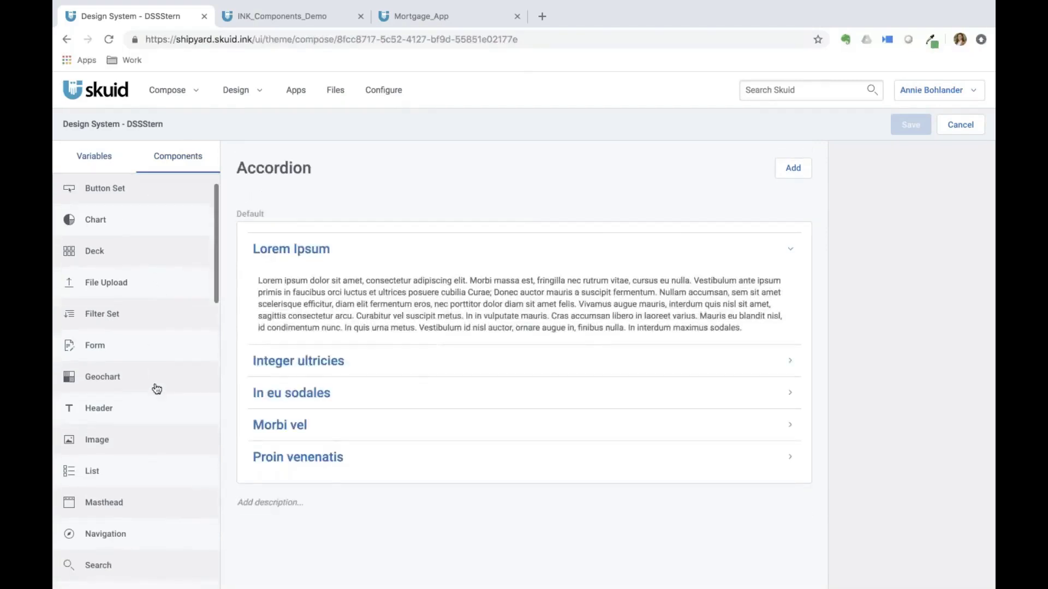
left_click(125, 221)
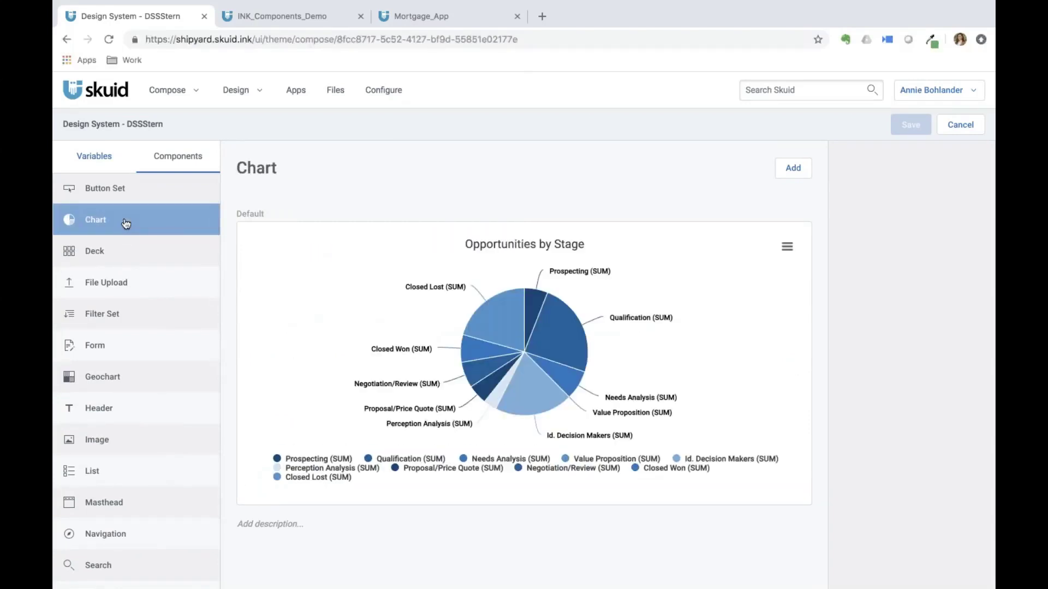
left_click(118, 255)
left_click(125, 314)
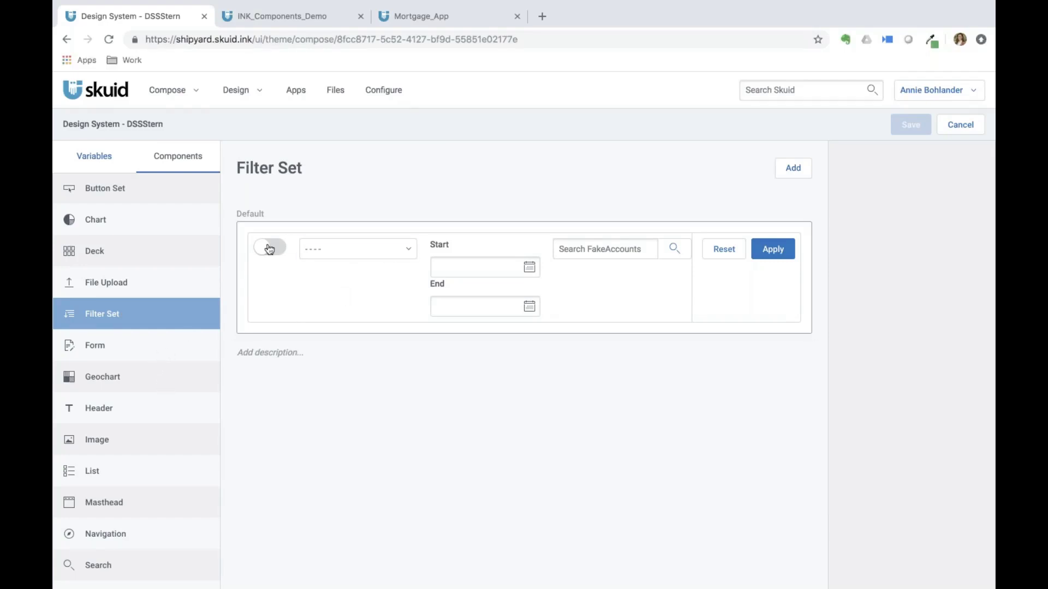
- View the Header and Tab Container components and open the default Tab Container's style properties
scroll(140, 361, "down", 5)
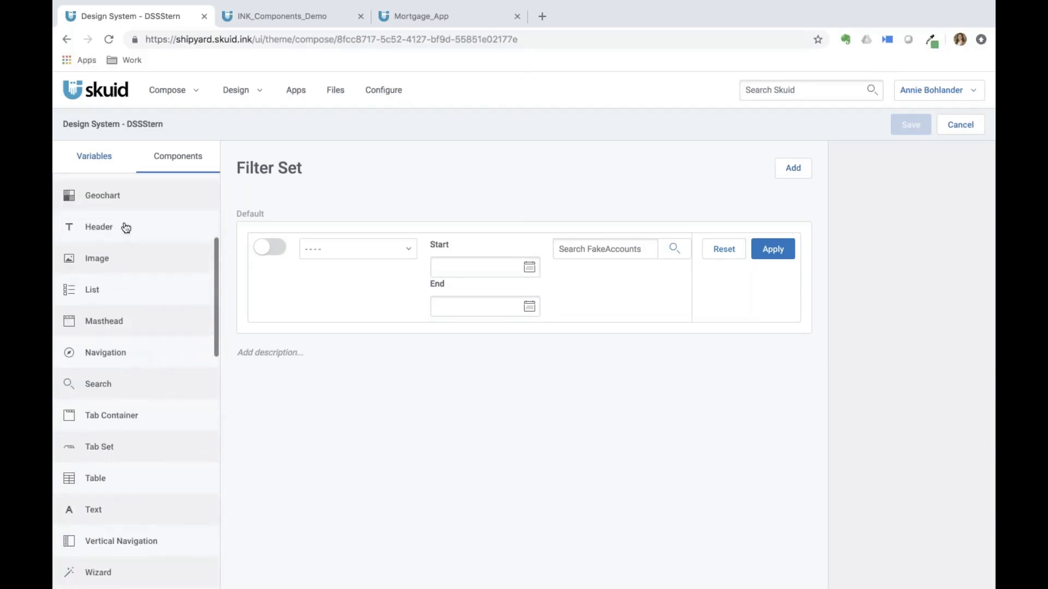
left_click(124, 227)
left_click(111, 418)
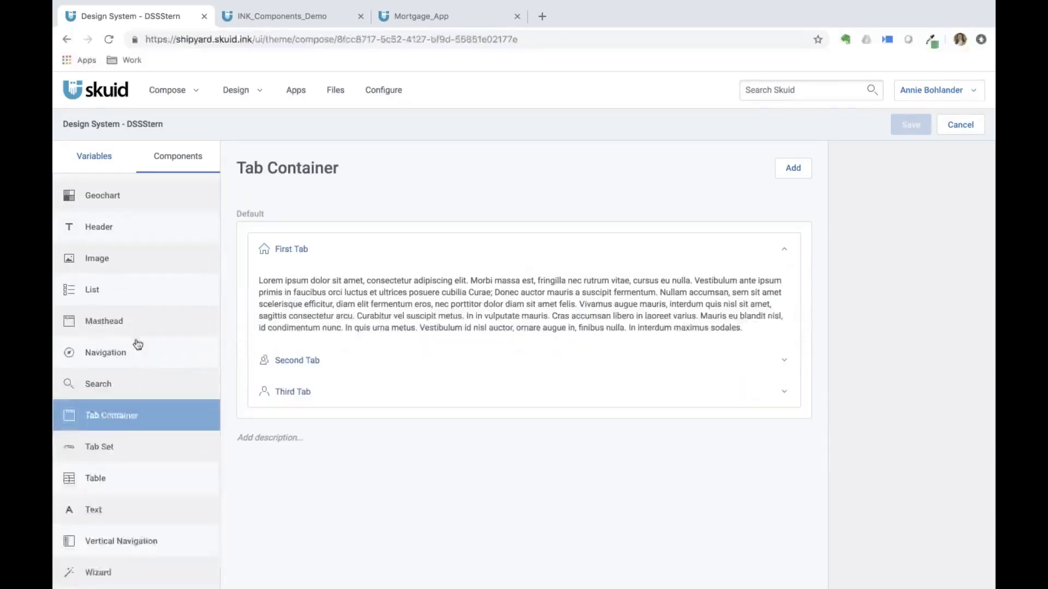
scroll(138, 339, "up", 6)
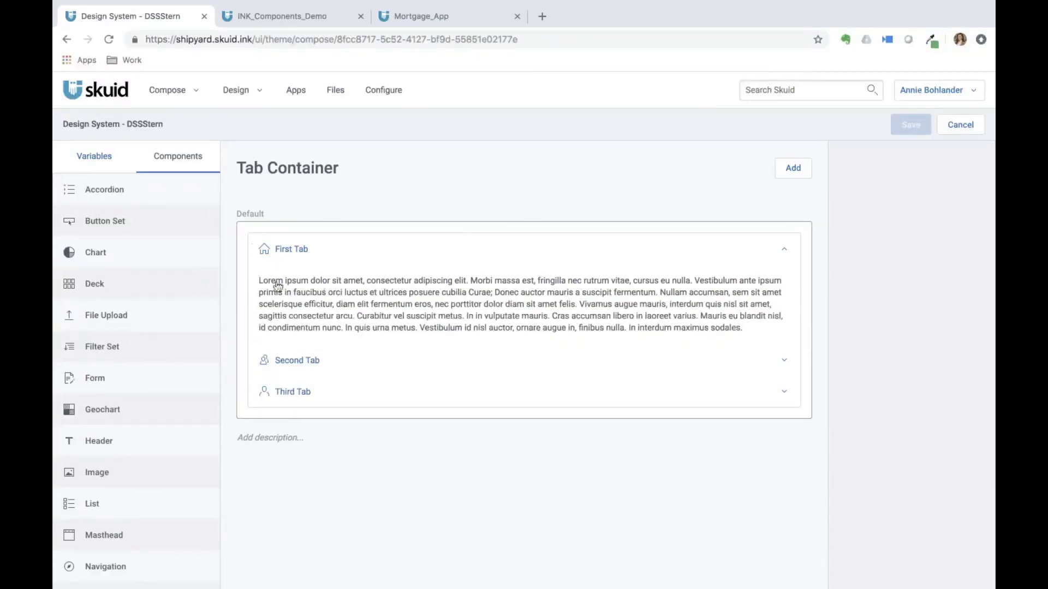
left_click(331, 262)
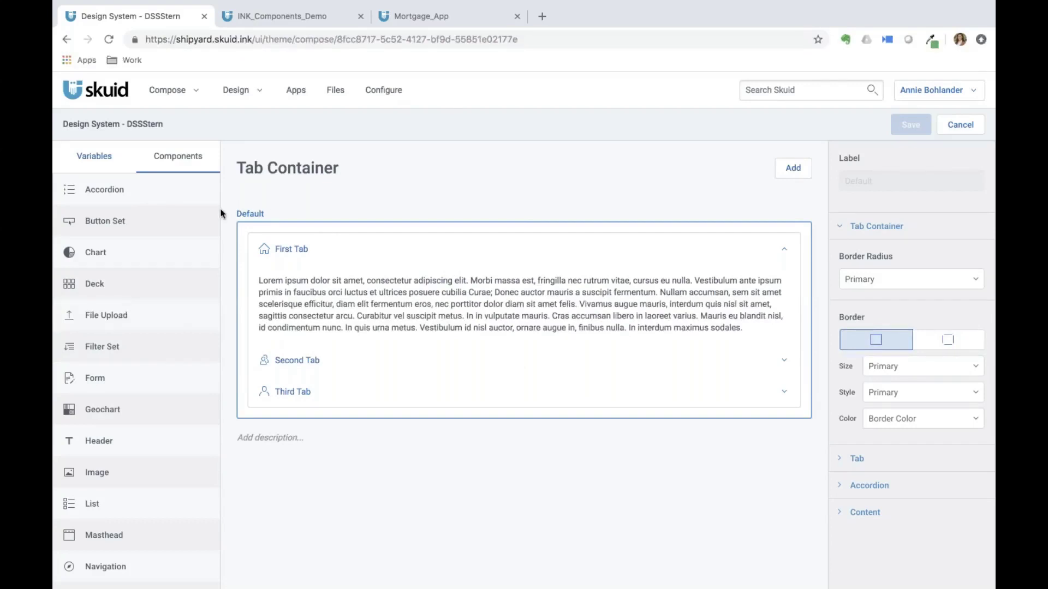
- View the Button Set component's default style and look through the list of available components
left_click(127, 221)
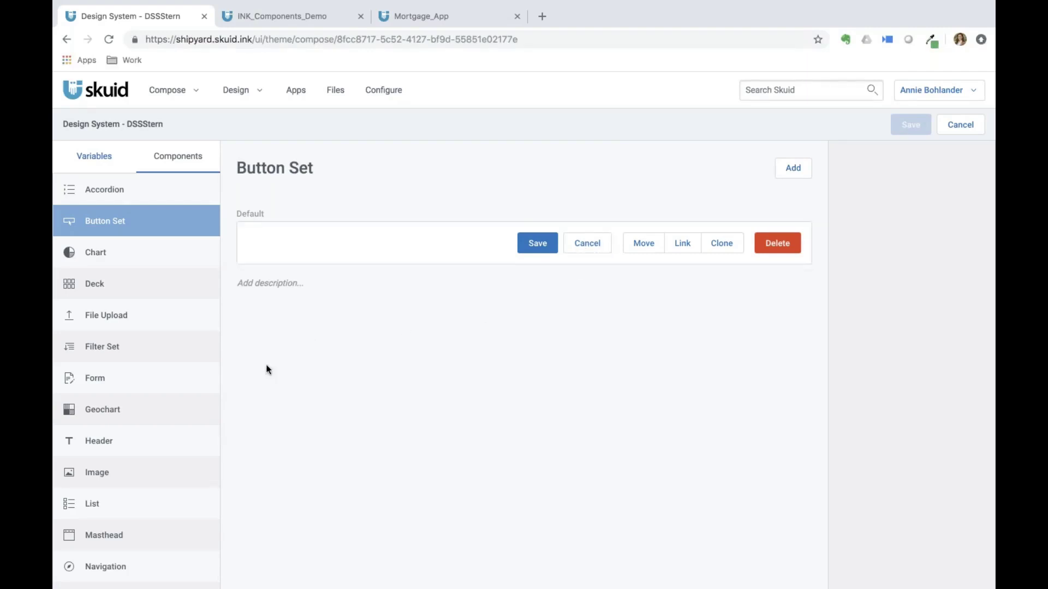
scroll(167, 300, "down", 5)
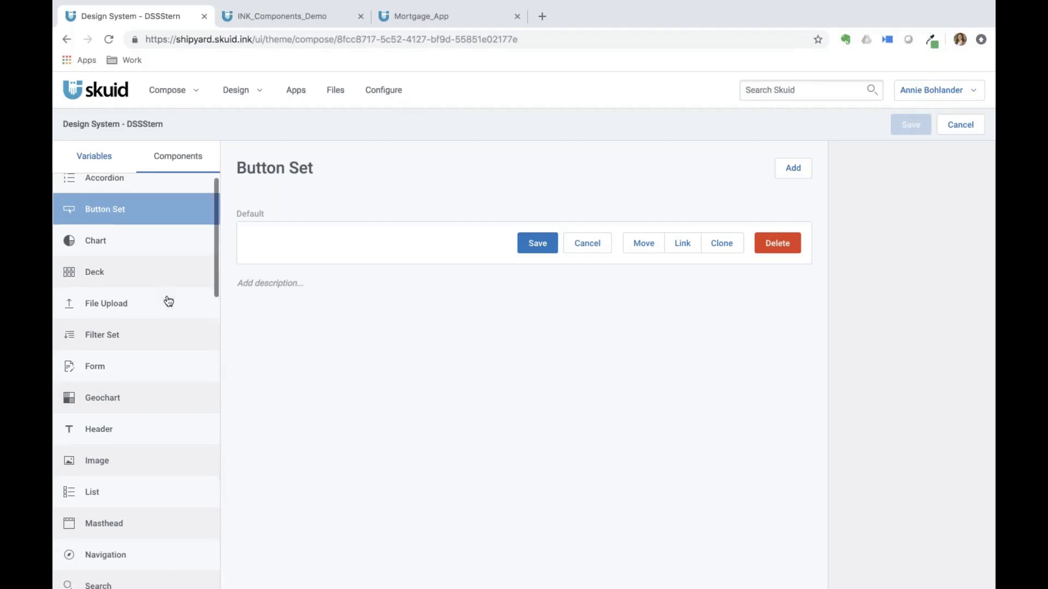
scroll(141, 448, "down", 6)
scroll(138, 461, "up", 3)
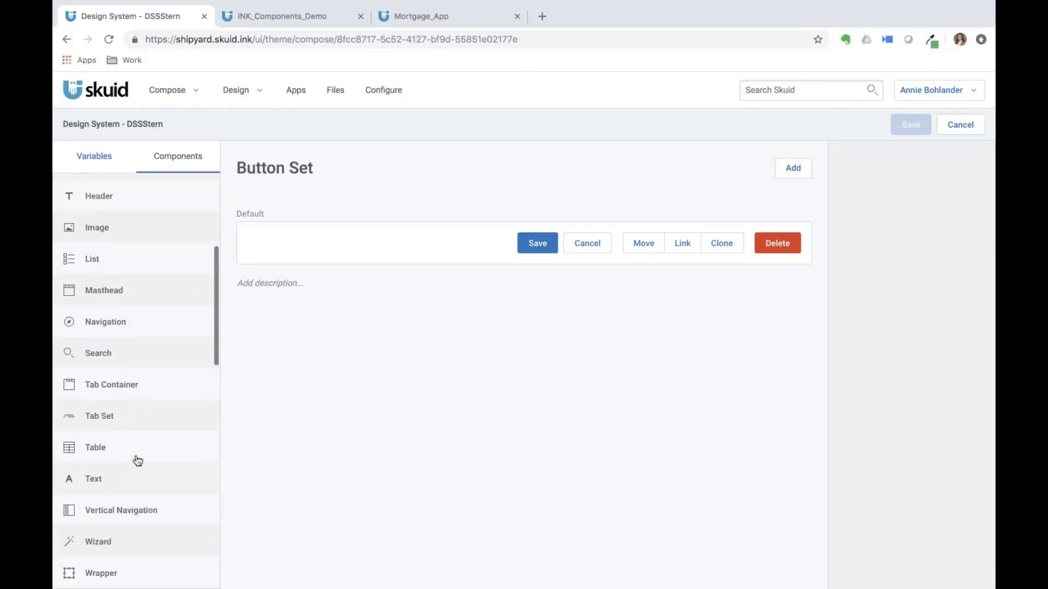
scroll(137, 461, "up", 8)
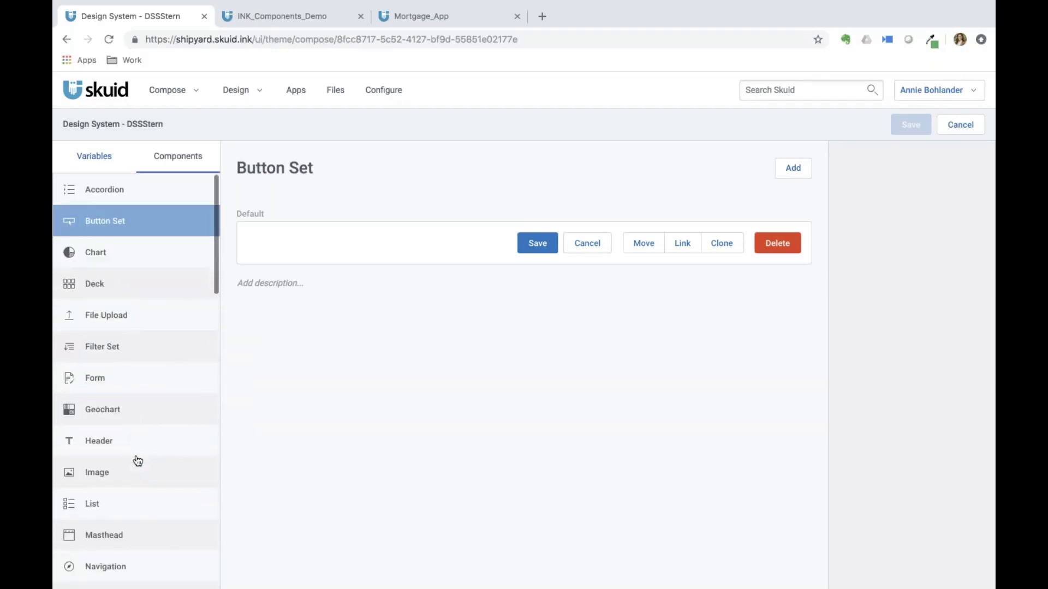
scroll(137, 461, "down", 15)
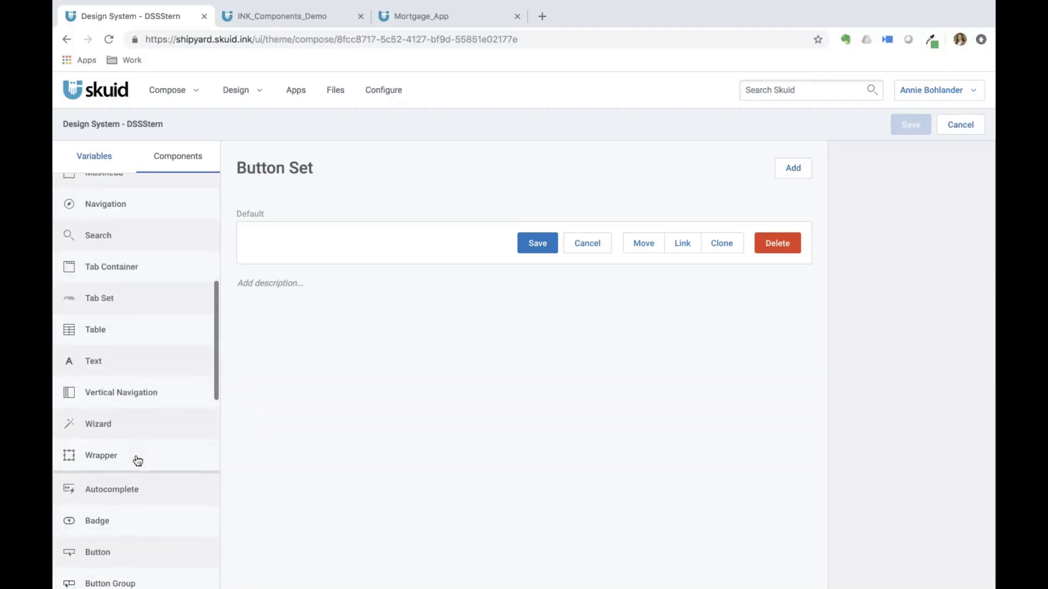
scroll(137, 461, "down", 9)
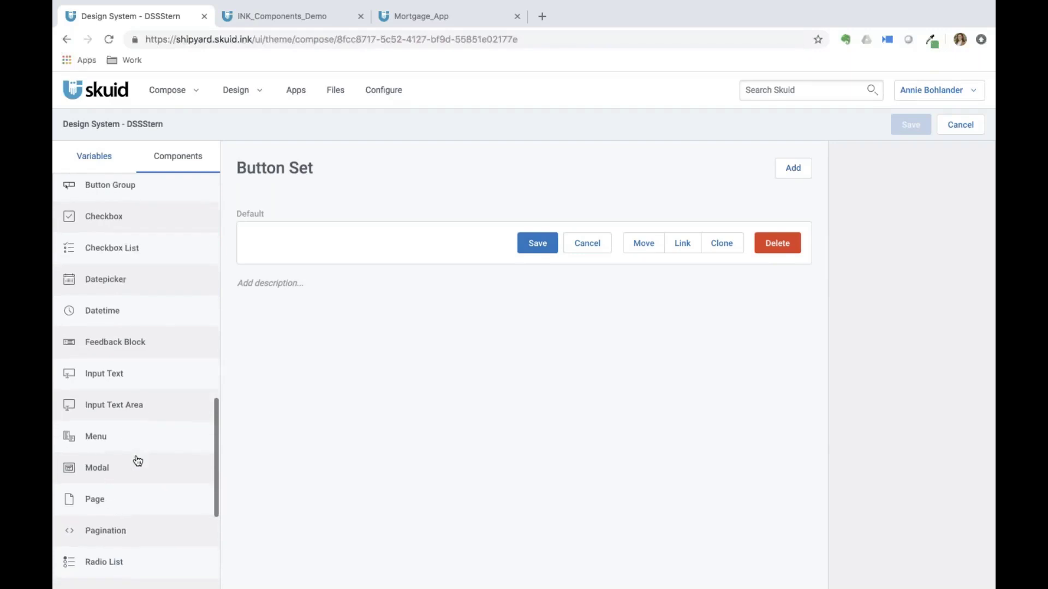
- Add a new style variation to the Modal component and label it Mobile
left_click(127, 468)
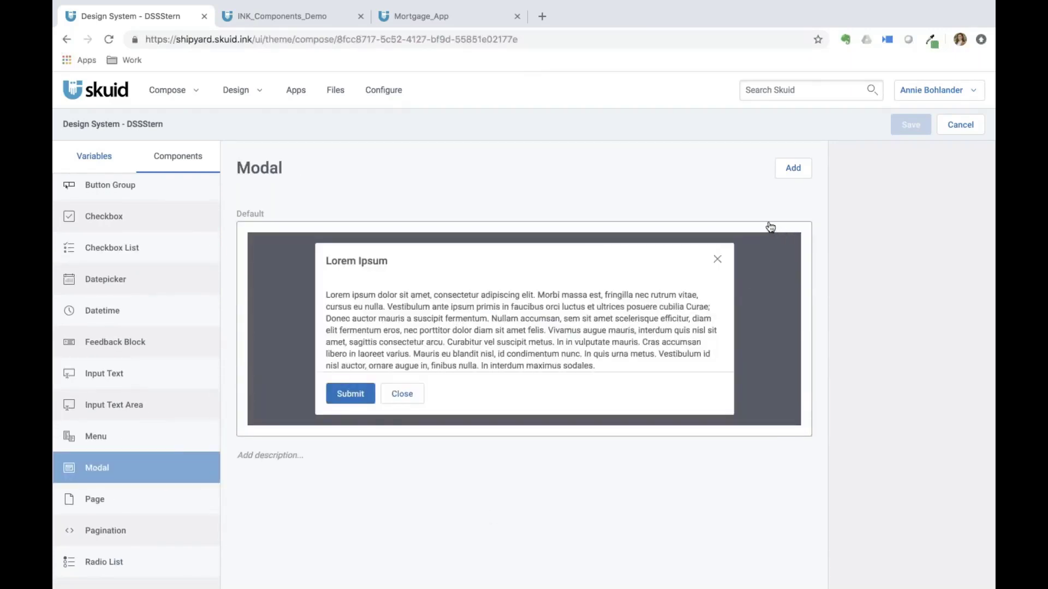
left_click(794, 170)
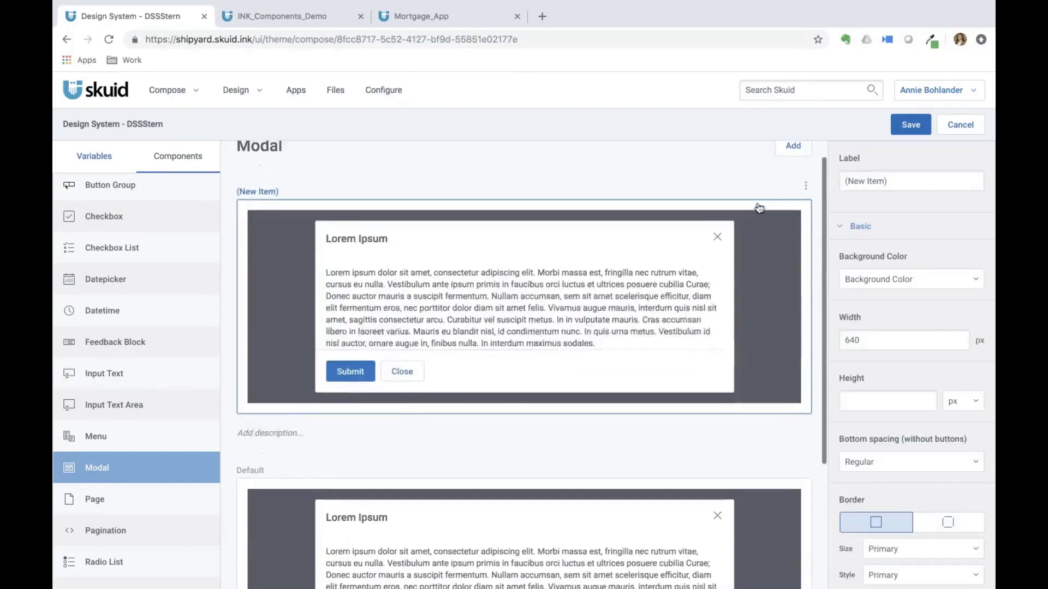
left_click(899, 179)
type("Mediu")
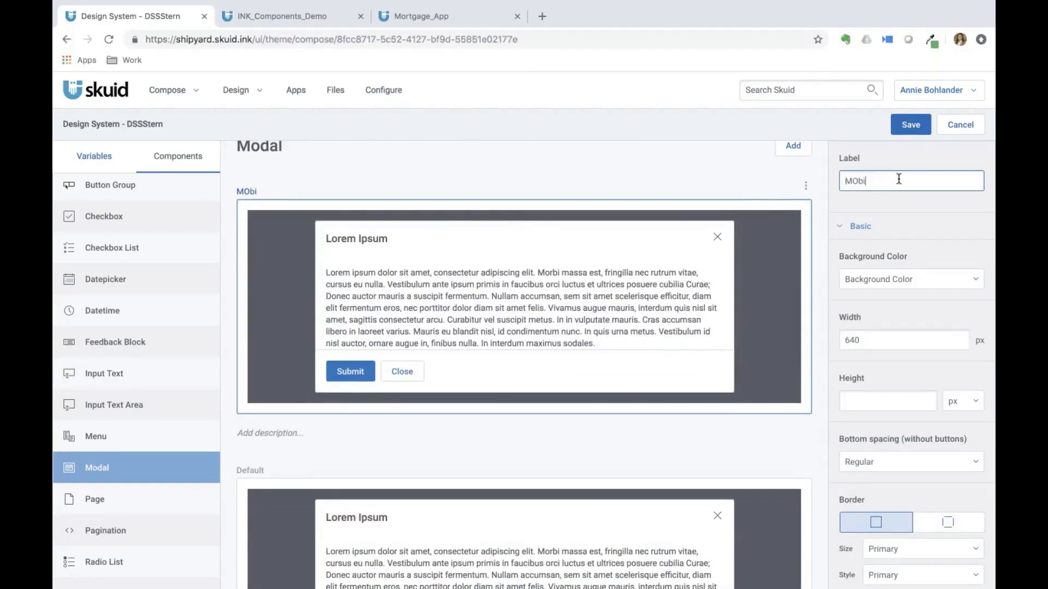
key("BackSpace")
key("BackSpace")
key("BackSpace")
key("BackSpace")
type("obile")
- Look through the background color options for the Mobile modal variation and close the list without choosing one
left_click(908, 284)
scroll(906, 510, "down", 2)
scroll(910, 499, "down", 3)
key("Down")
key("Down")
key("Down")
key("Down")
key("Down")
key("Down")
key("Down")
key("Down")
key("Down")
key("Down")
key("Down")
key("Down")
key("Down")
key("Down")
key("Down")
key("Down")
key("Down")
key("Down")
key("Down")
key("Down")
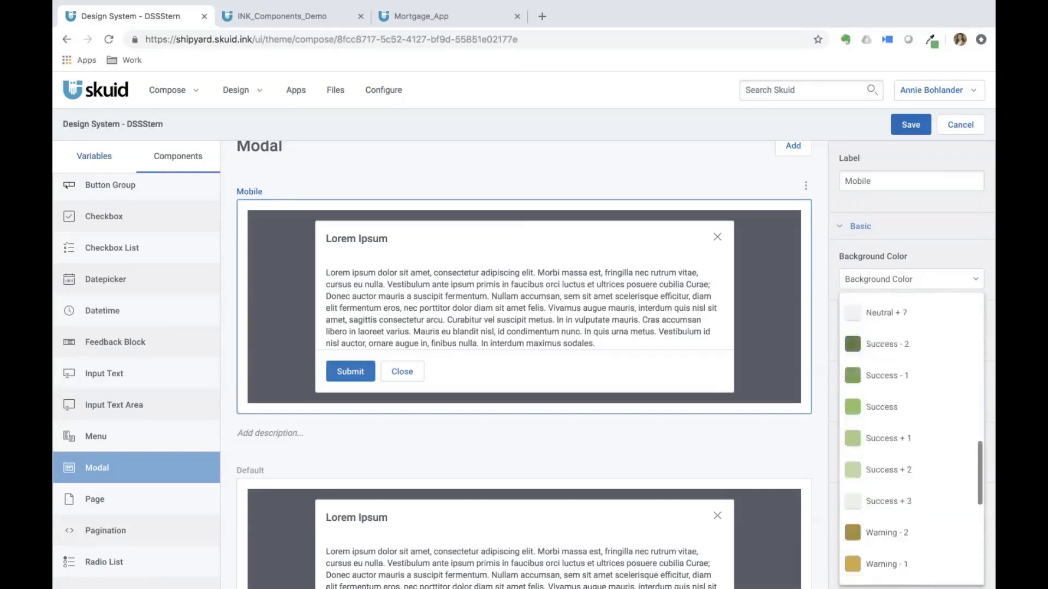
scroll(912, 537, "down", 1)
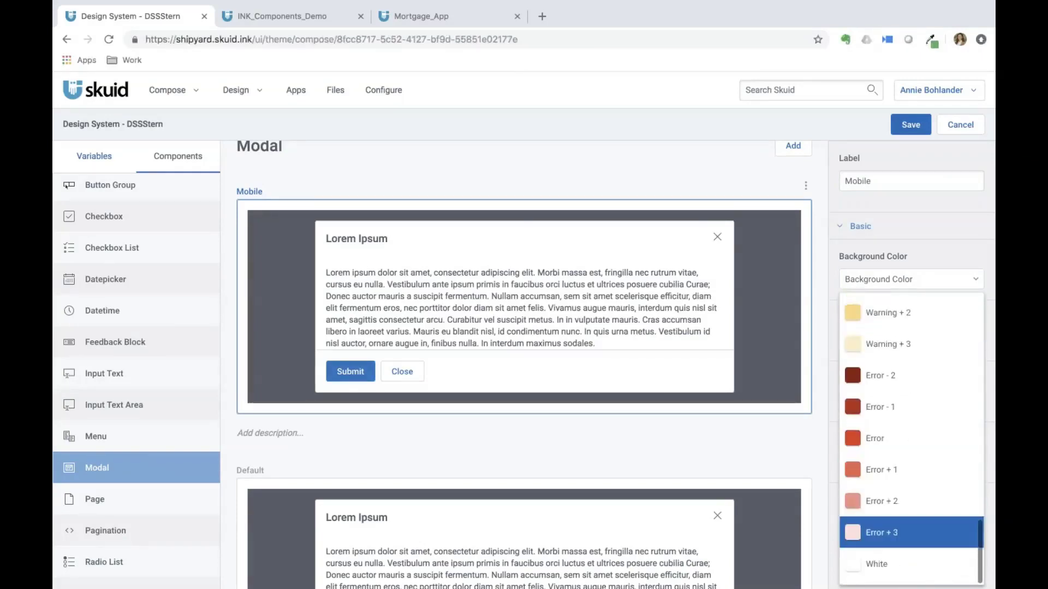
scroll(912, 538, "up", 5)
scroll(894, 527, "up", 6)
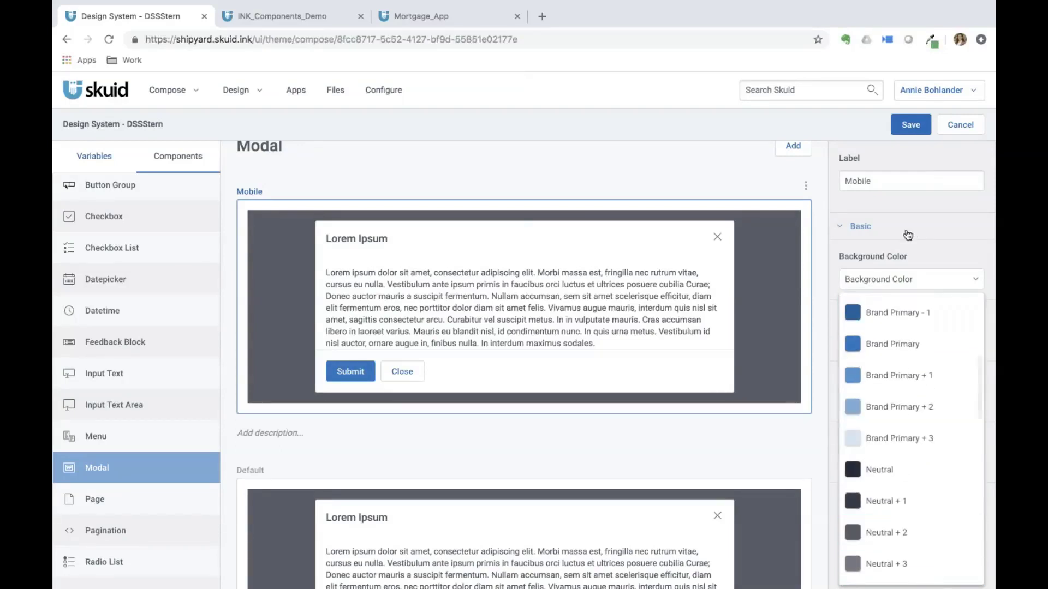
left_click(923, 252)
- Set the Mobile modal variation's width to 320 px and save the design system
double_click(873, 342)
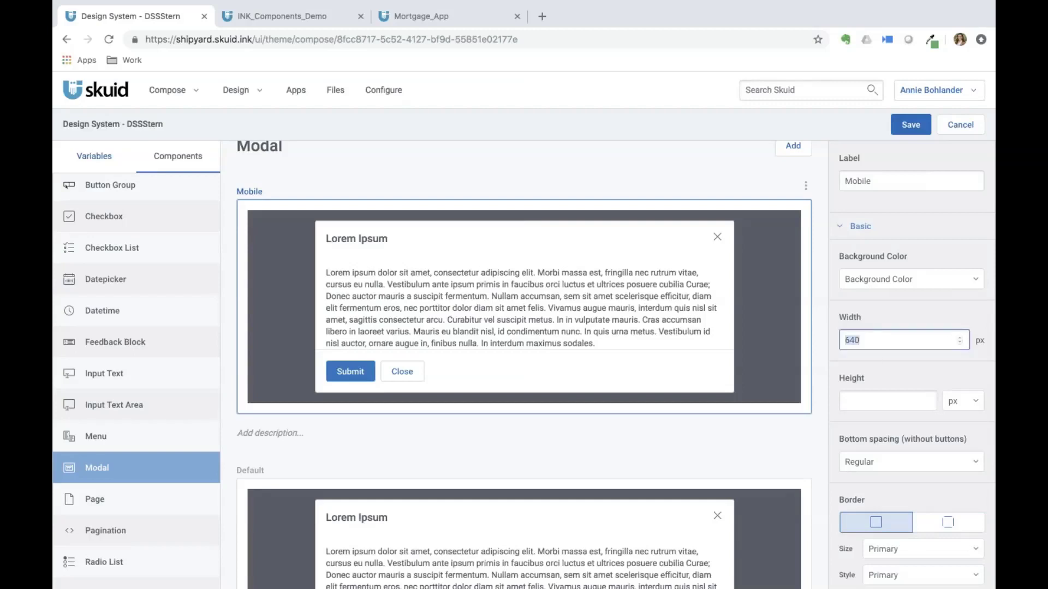
type("320")
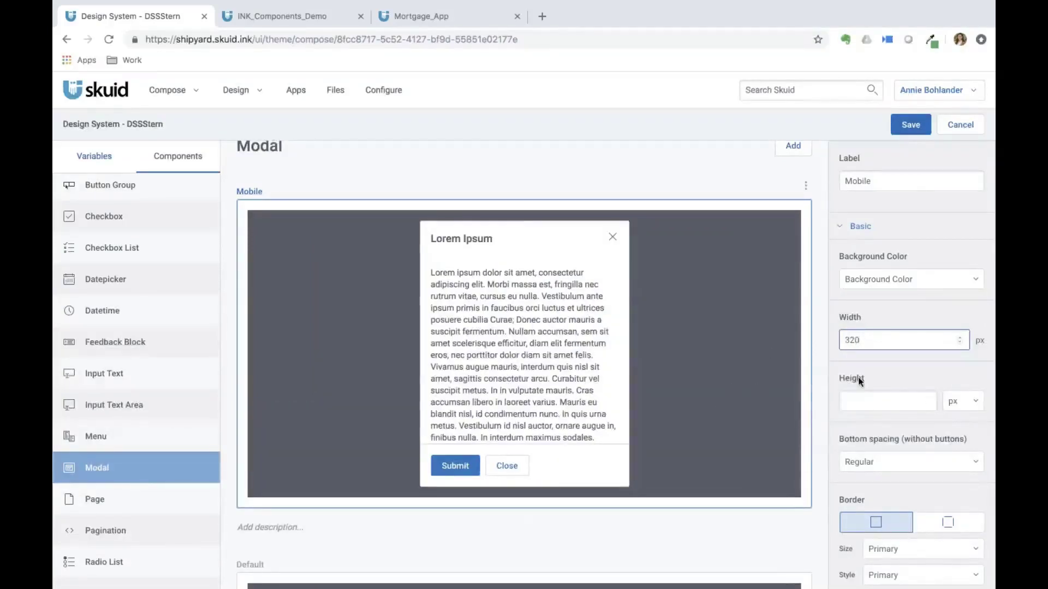
scroll(858, 380, "down", 4)
scroll(858, 381, "up", 4)
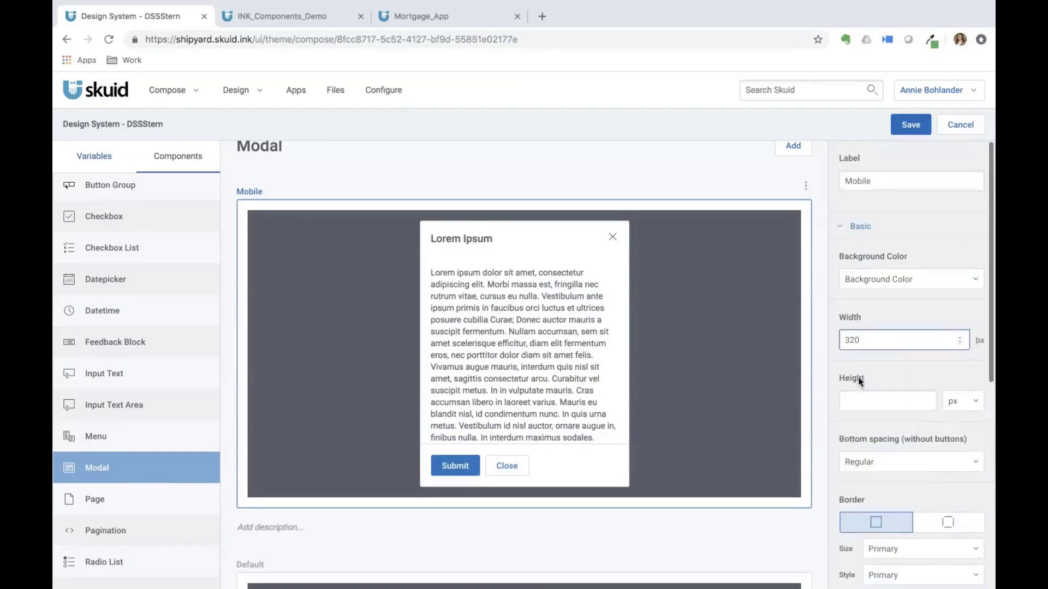
left_click(909, 125)
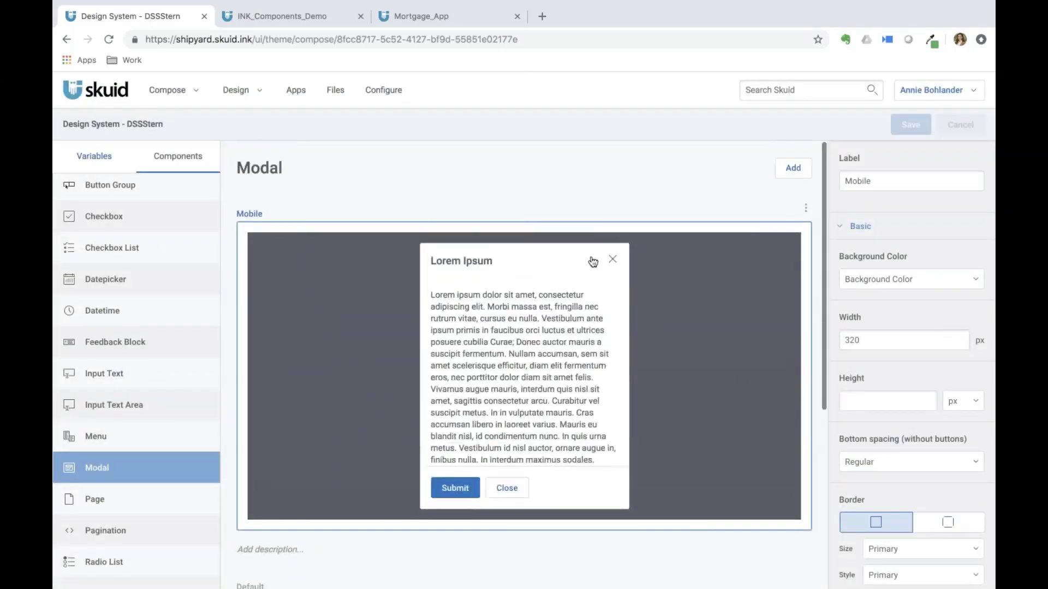
- Compare the Mobile modal variation with the Default one below it
scroll(593, 261, "down", 10)
scroll(592, 261, "up", 9)
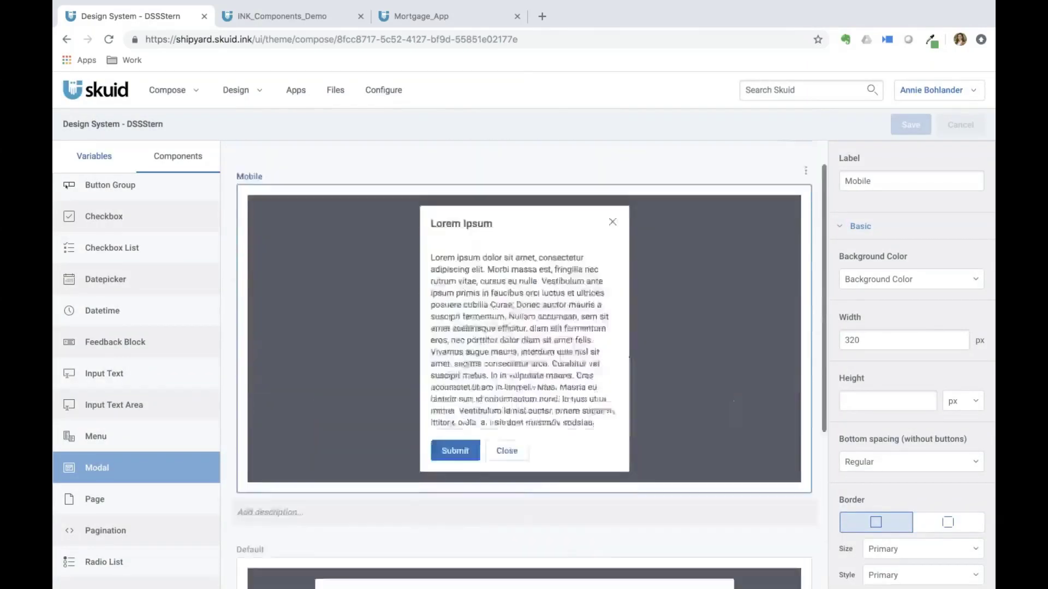
scroll(375, 409, "down", 5)
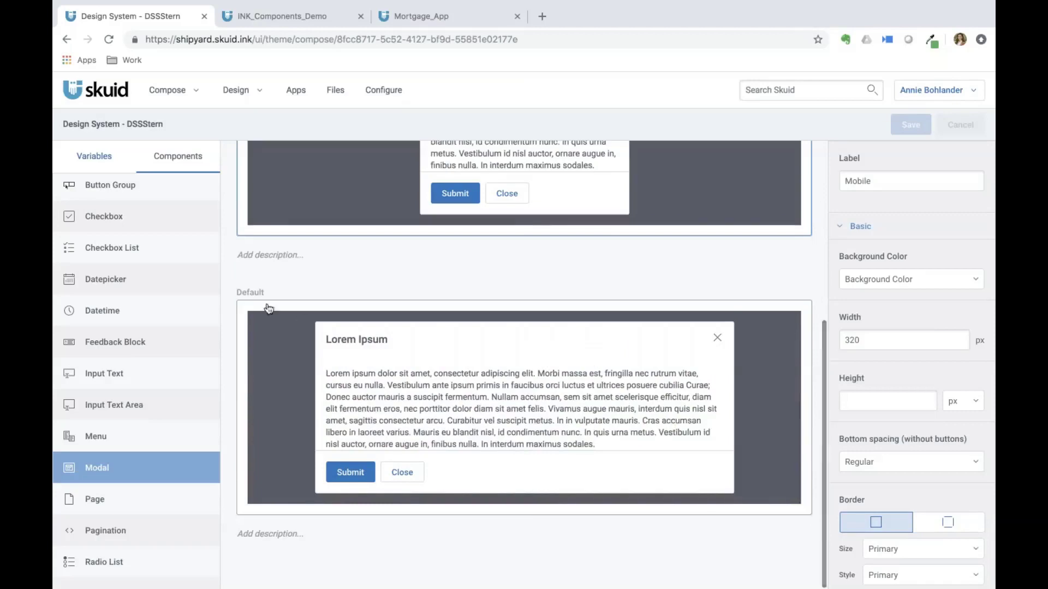
scroll(261, 292, "up", 5)
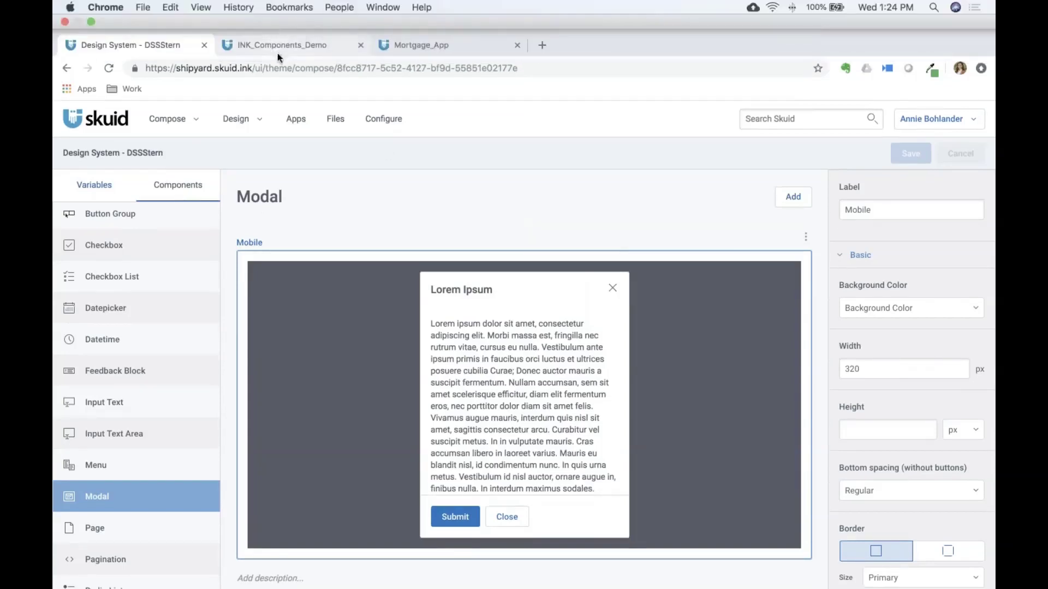
- Switch to the INK_Components_Demo page and look over its filter set and the table beneath it
left_click(279, 50)
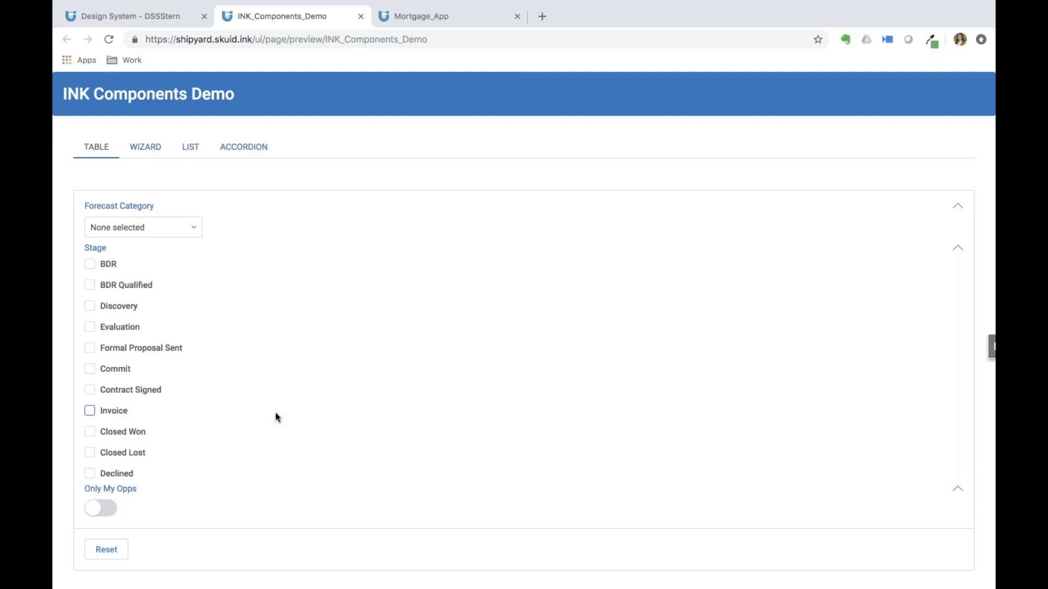
scroll(275, 411, "down", 1)
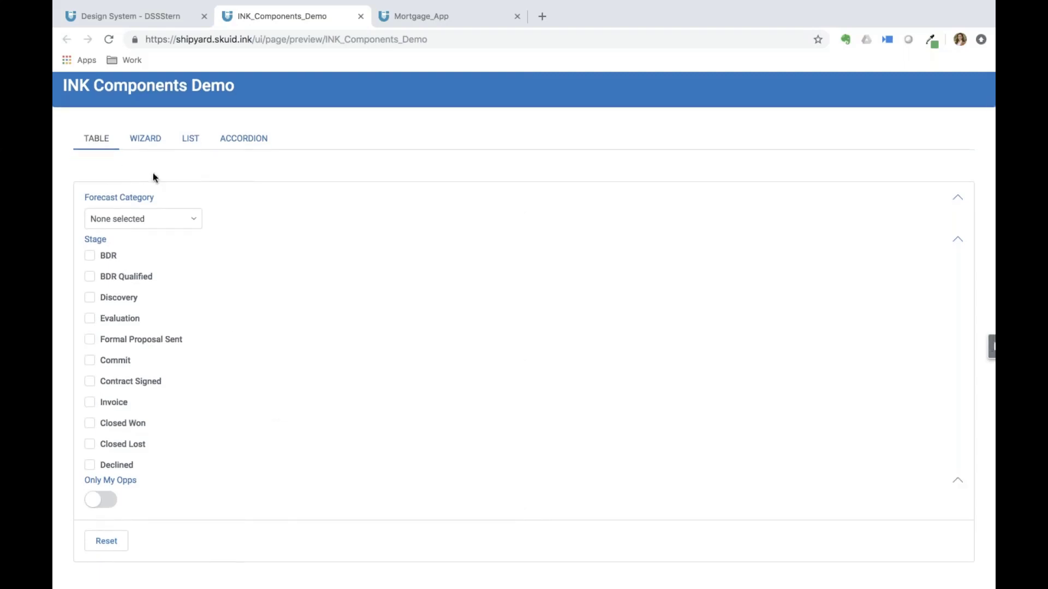
scroll(227, 304, "down", 5)
scroll(228, 305, "down", 6)
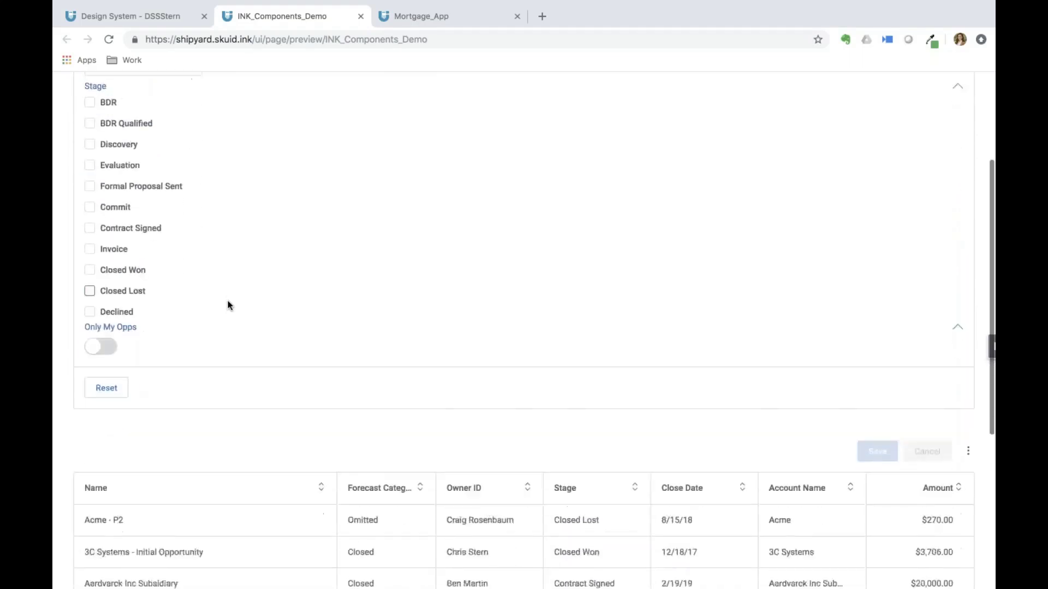
scroll(228, 305, "up", 8)
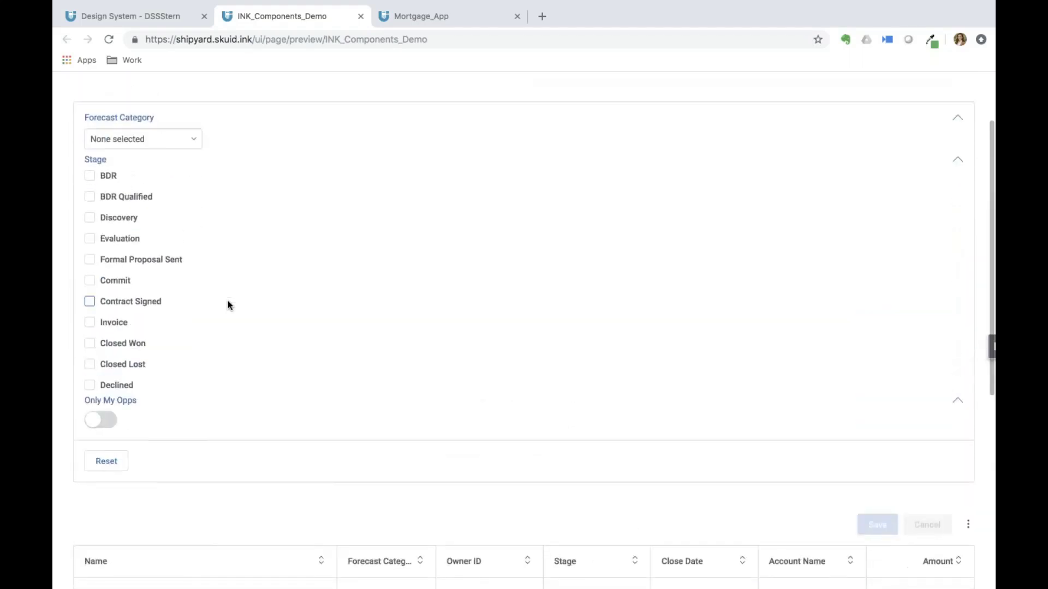
scroll(228, 305, "up", 2)
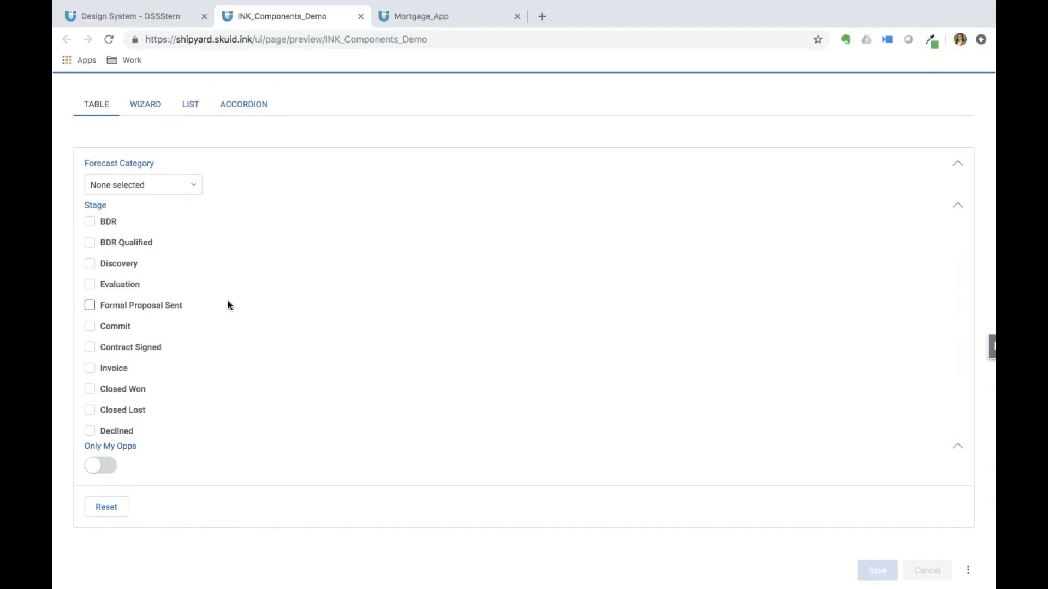
- Collapse and re-expand the Forecast Category and Stage filter sections, and view the Forecast Category options without selecting any
left_click(957, 163)
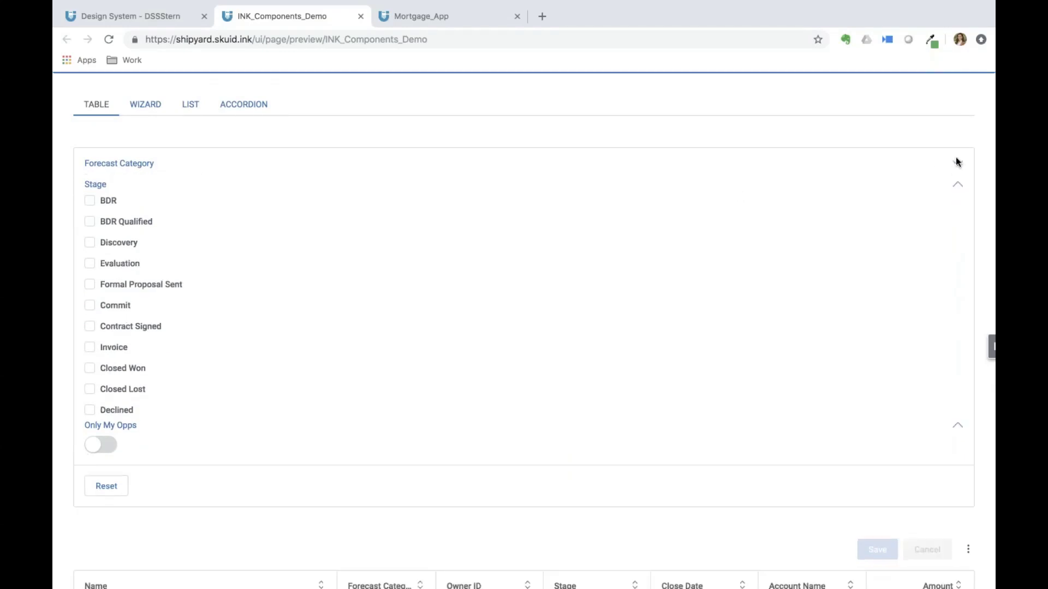
left_click(958, 162)
left_click(960, 209)
left_click(959, 210)
left_click(957, 210)
left_click(957, 210)
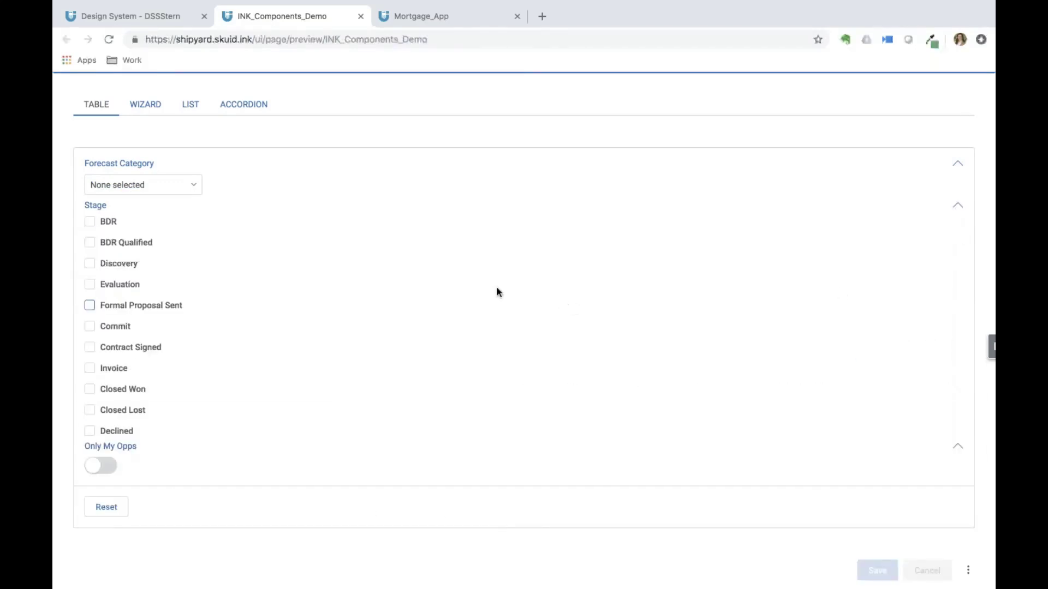
left_click(195, 186)
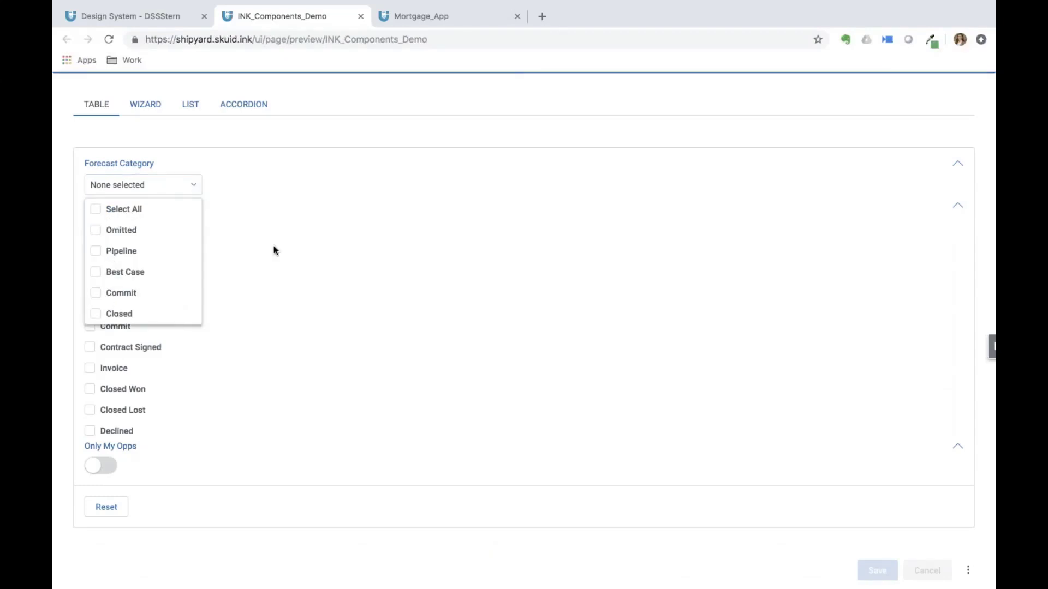
left_click(412, 259)
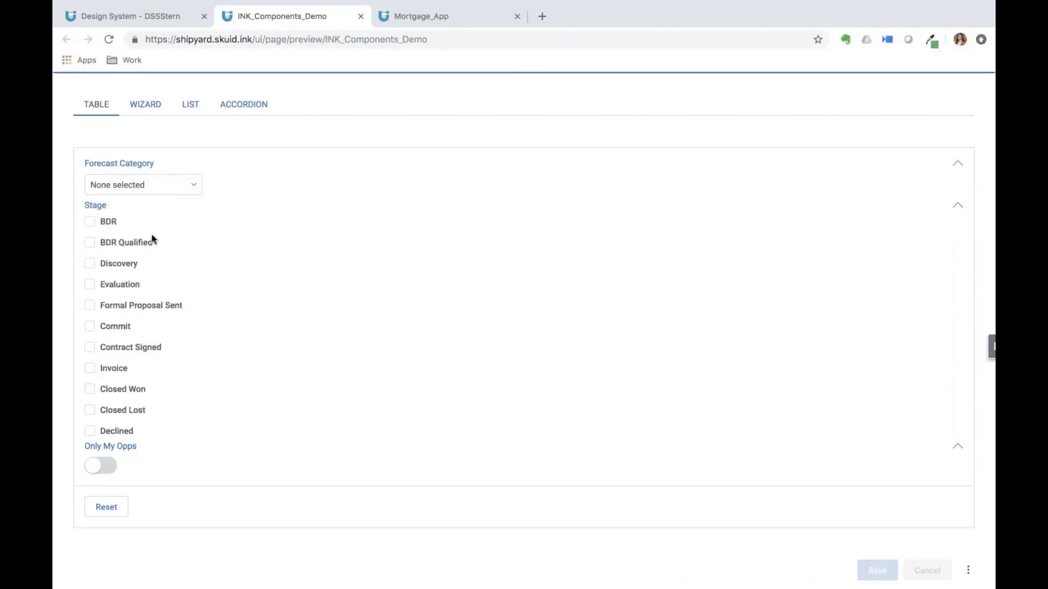
- Filter the table by the BDR, BDR Qualified, Discovery and Evaluation stages, and reset the filters
left_click(123, 244)
left_click(108, 221)
left_click(109, 263)
left_click(108, 285)
scroll(100, 203, "down", 2)
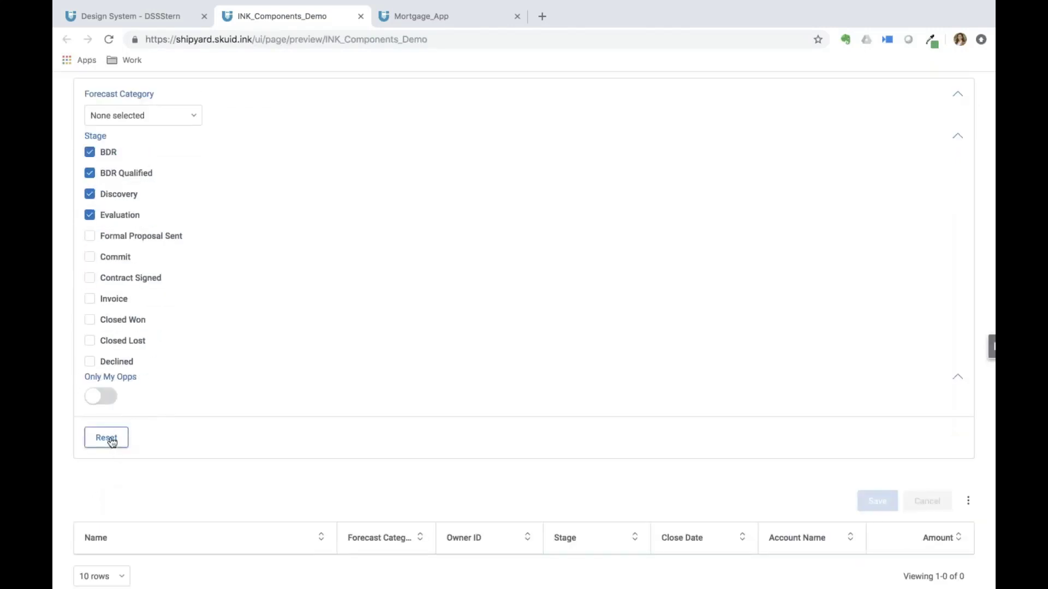
left_click(110, 440)
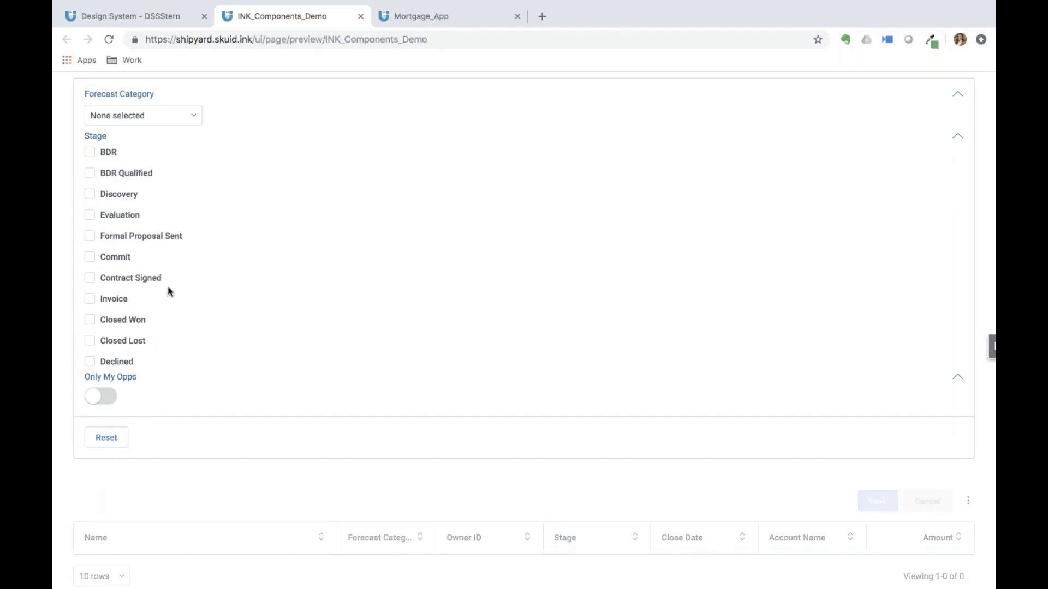
- Turn the Only My Opps filter on and off again, and review the filter set
scroll(168, 292, "down", 2)
scroll(168, 292, "down", 4)
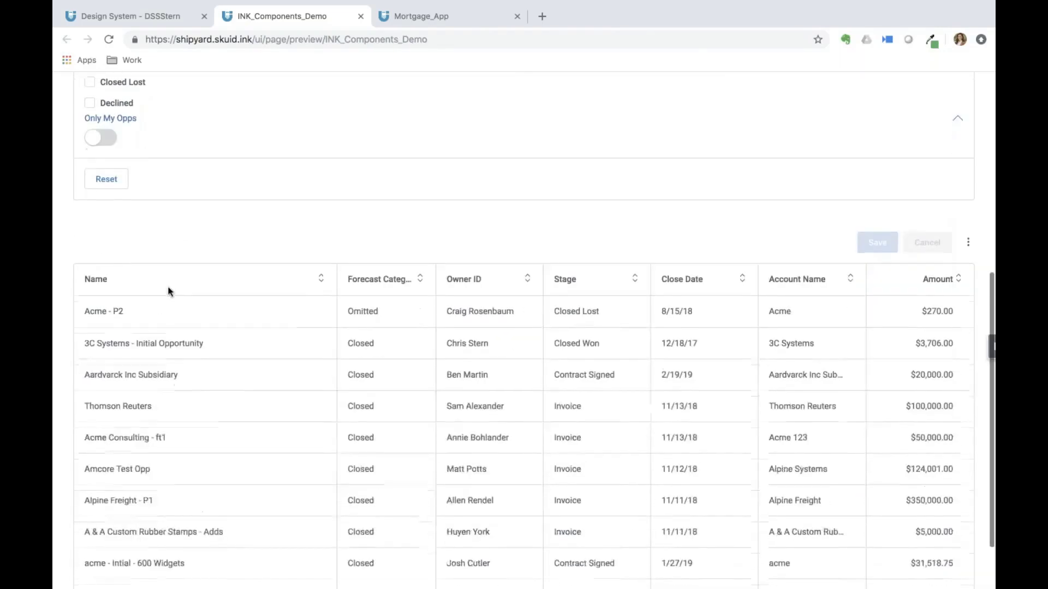
left_click(96, 140)
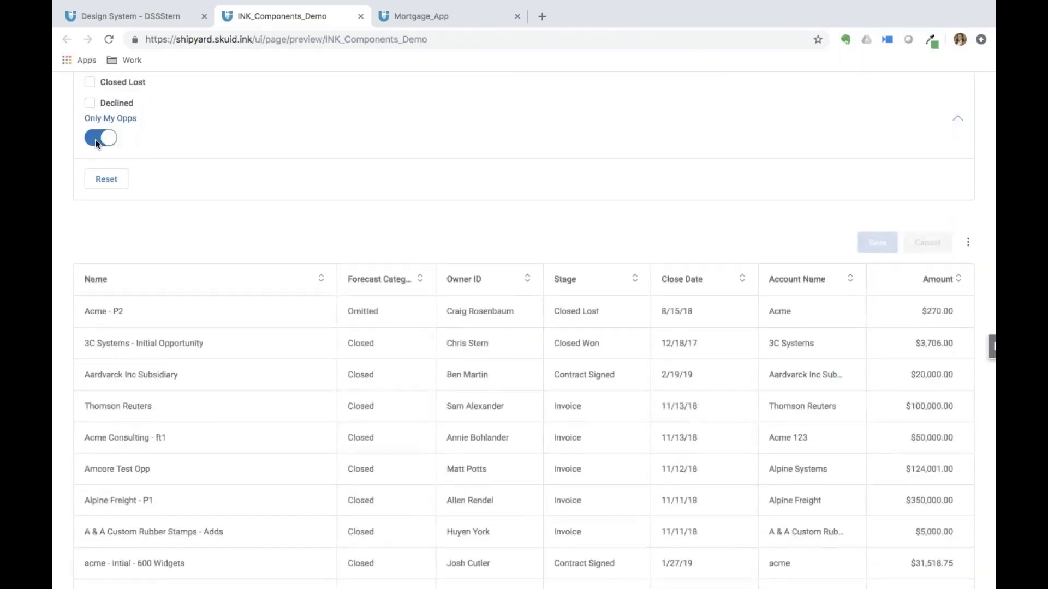
left_click(109, 137)
scroll(107, 170, "up", 3)
scroll(105, 176, "up", 2)
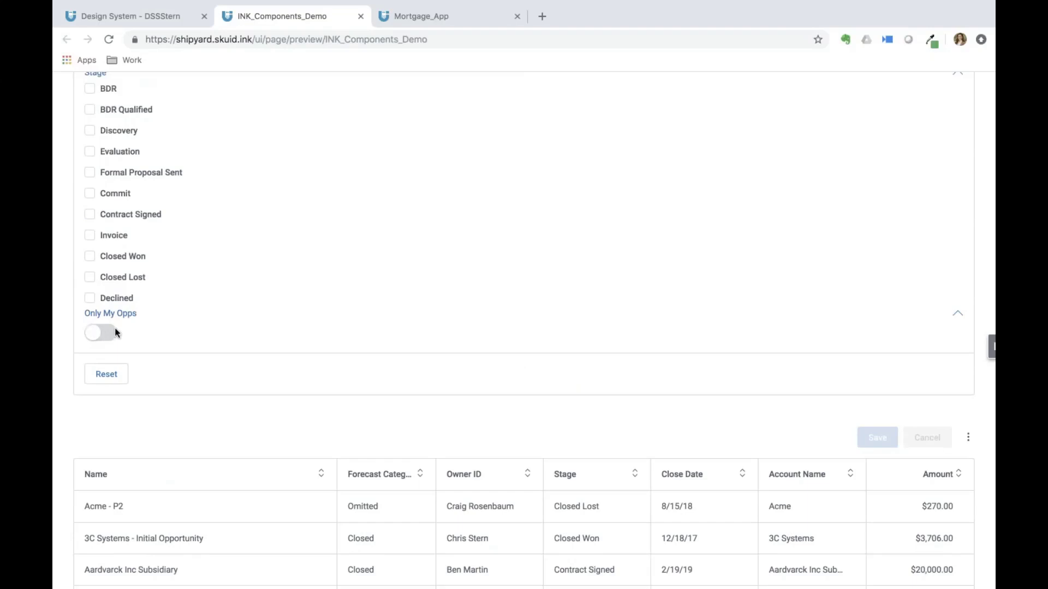
scroll(115, 338, "up", 2)
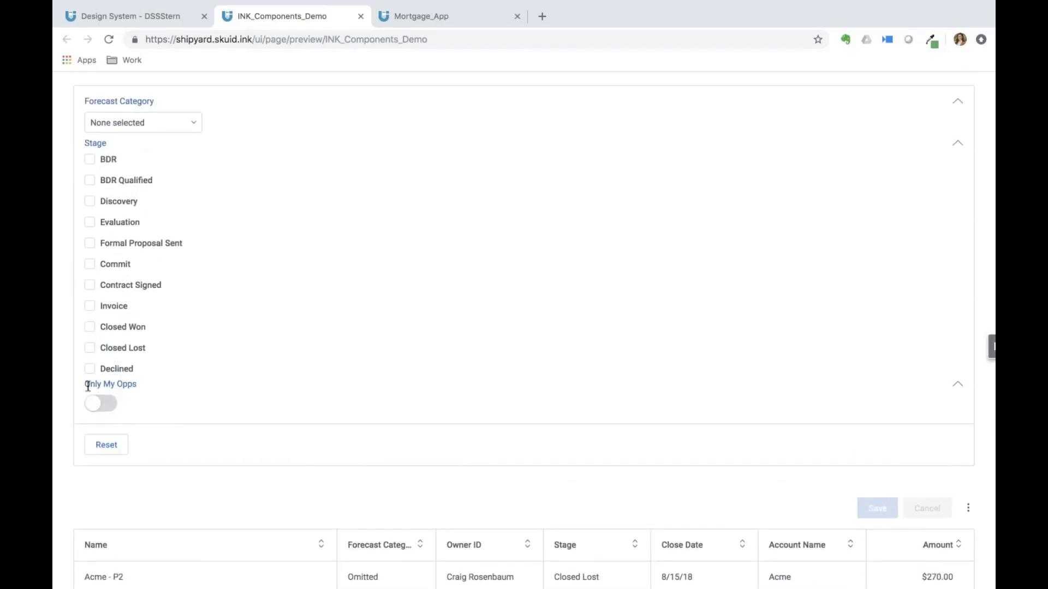
scroll(97, 406, "up", 1)
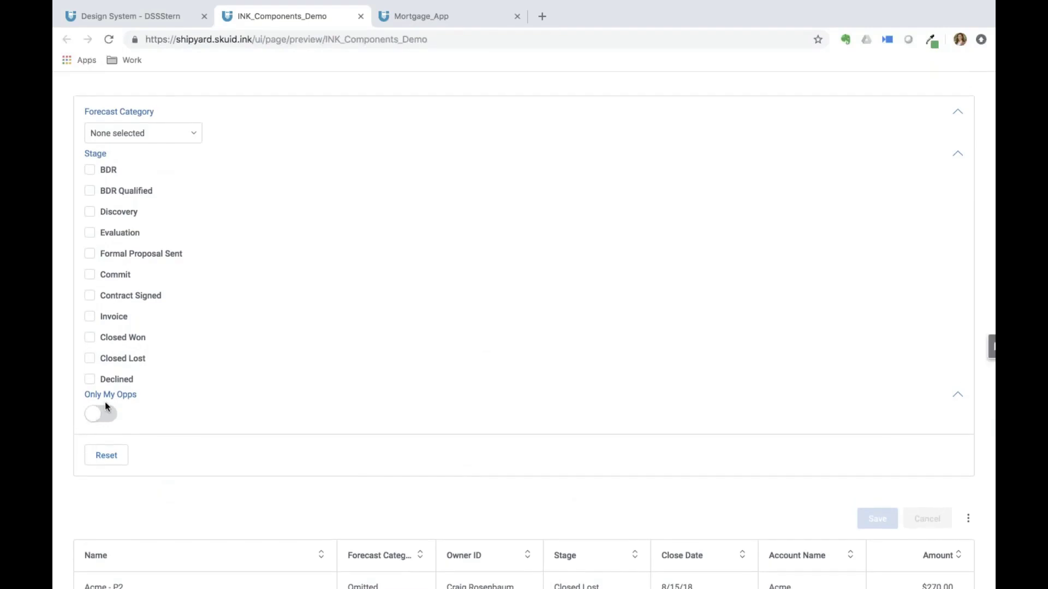
scroll(104, 407, "up", 1)
scroll(104, 411, "down", 2)
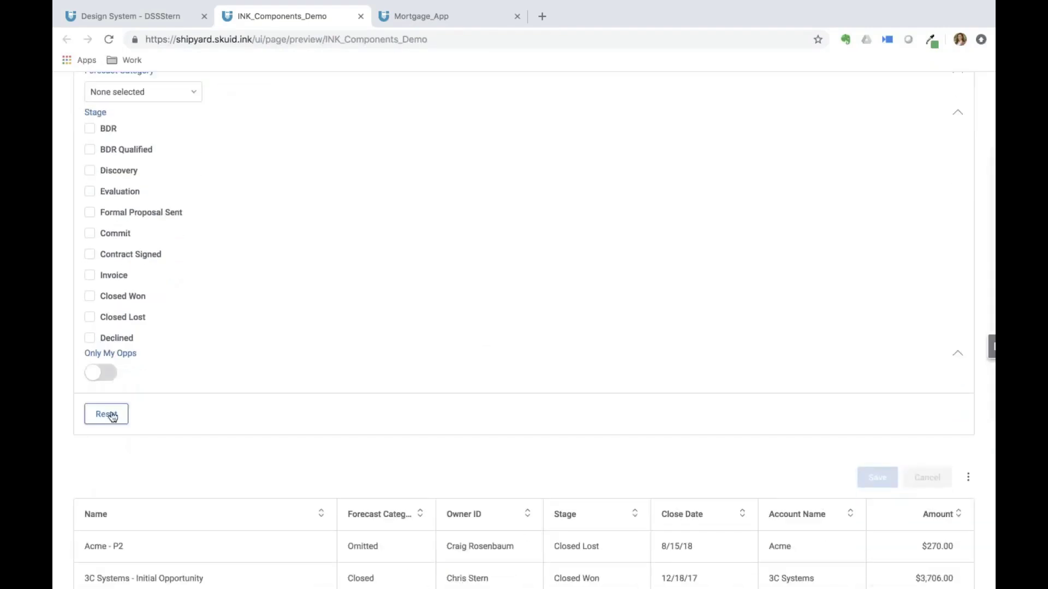
- Narrow the table's Name and Forecast Category columns and move the Owner ID column ahead of Forecast Category
scroll(175, 372, "down", 3)
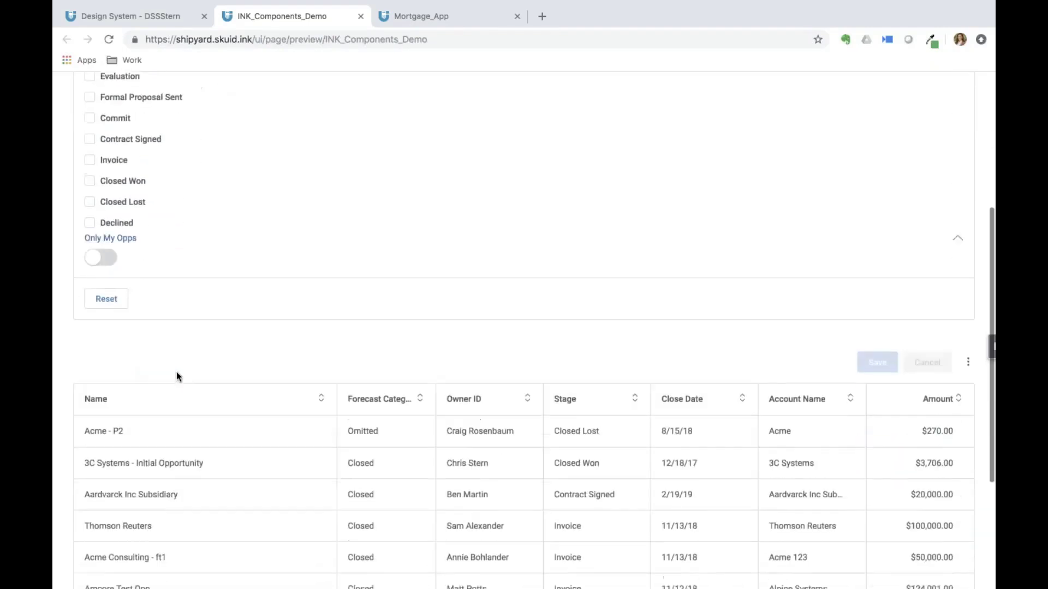
scroll(177, 374, "down", 5)
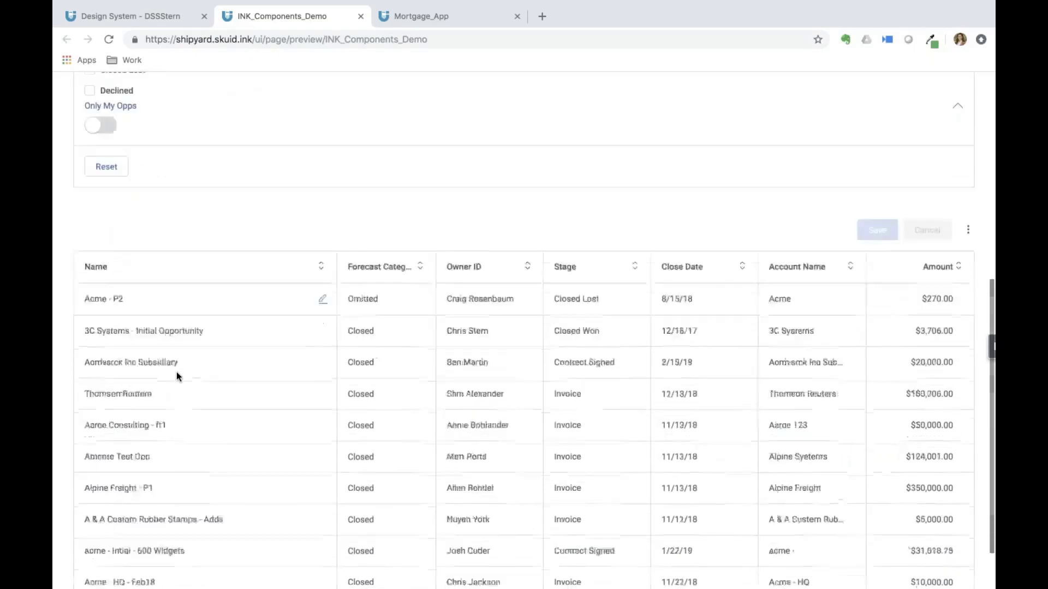
scroll(168, 298, "down", 1)
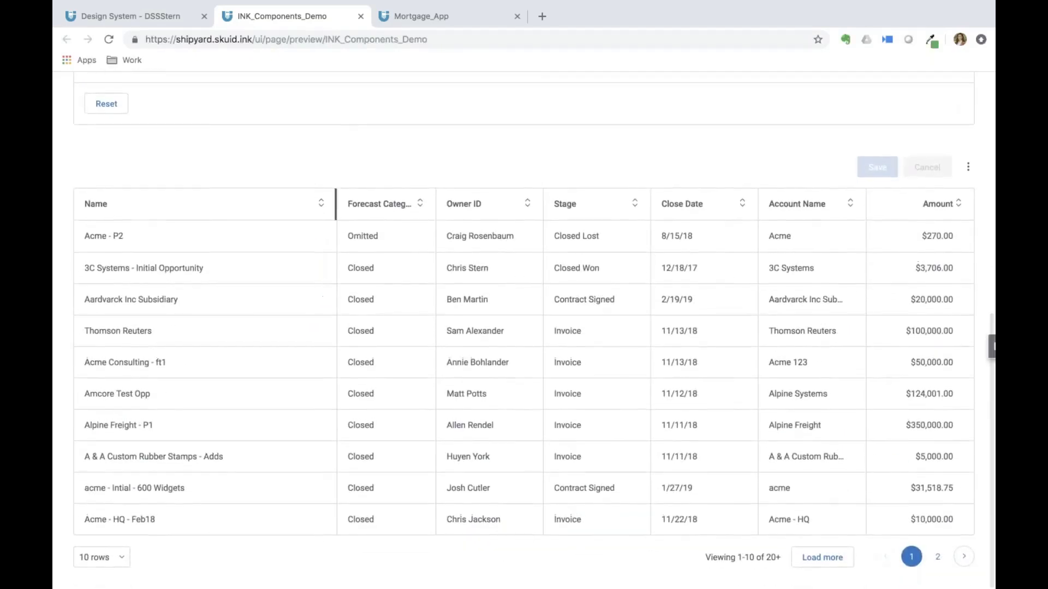
left_click_drag(334, 199, 247, 199)
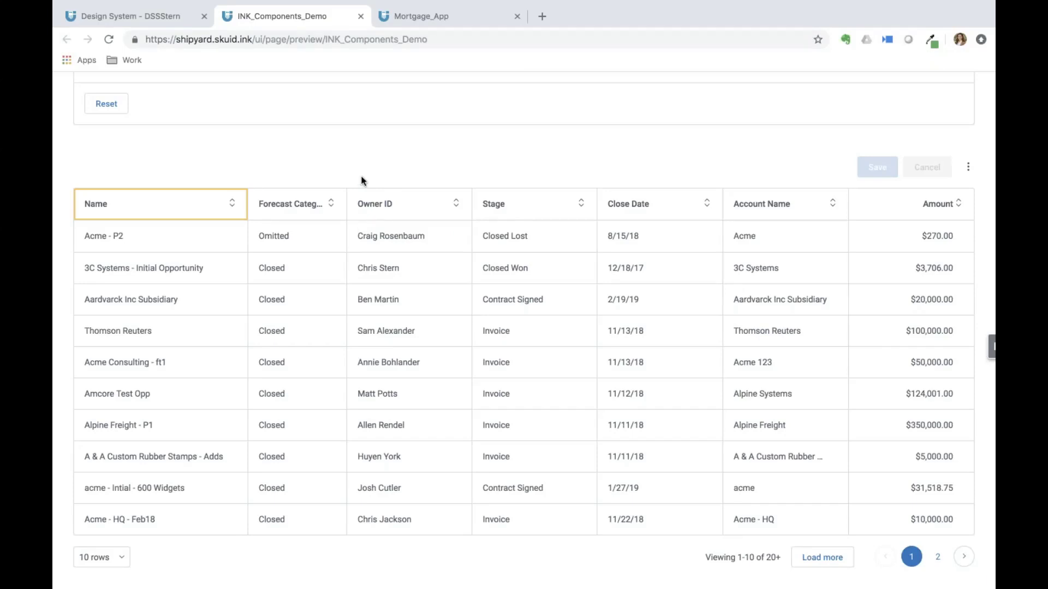
mouse_move(342, 198)
left_mouse_down()
mouse_move(404, 194)
mouse_move(342, 196)
left_mouse_up()
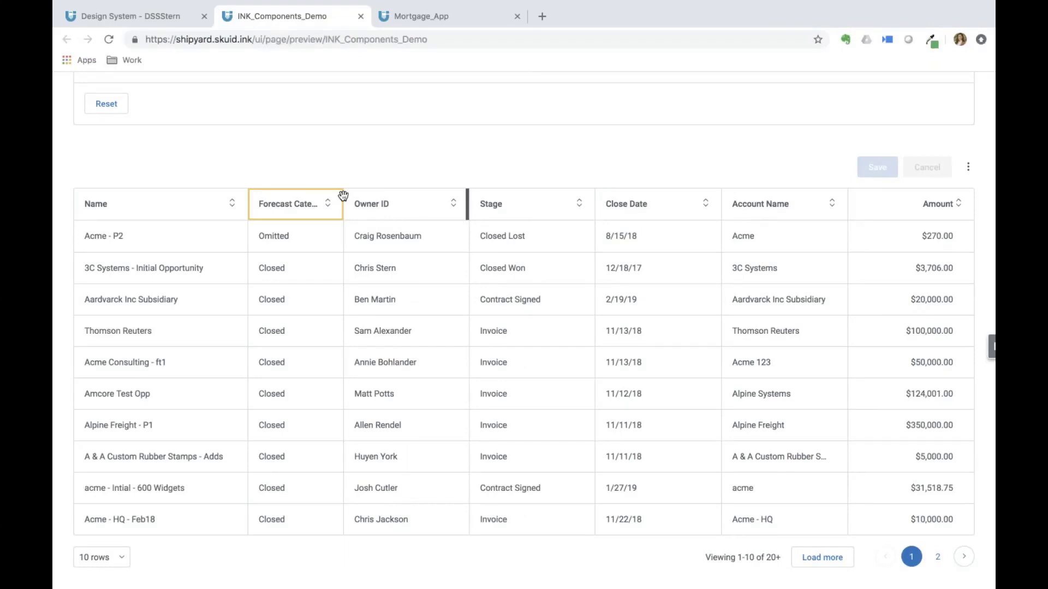
left_click_drag(462, 204, 277, 201)
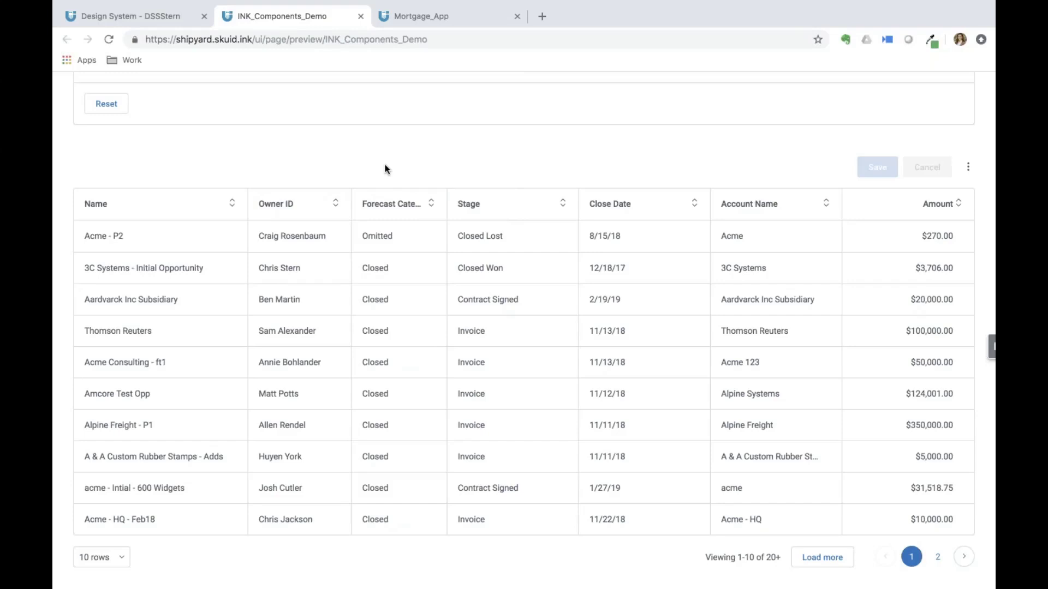
- Try hiding the Forecast Category and Stage columns in the table configuration, and cancel the changes
left_click(967, 172)
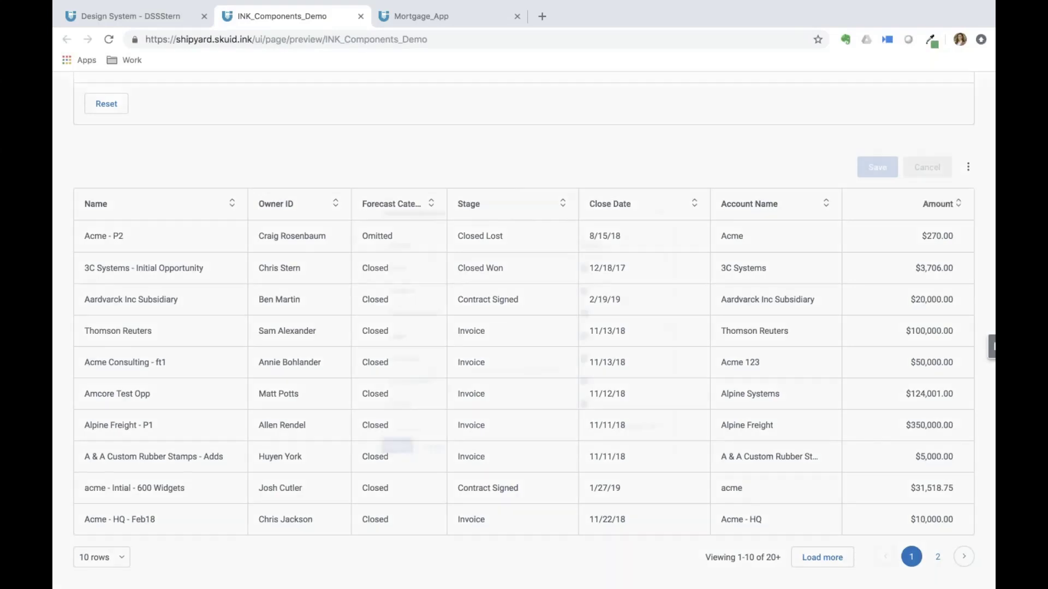
left_click(928, 206)
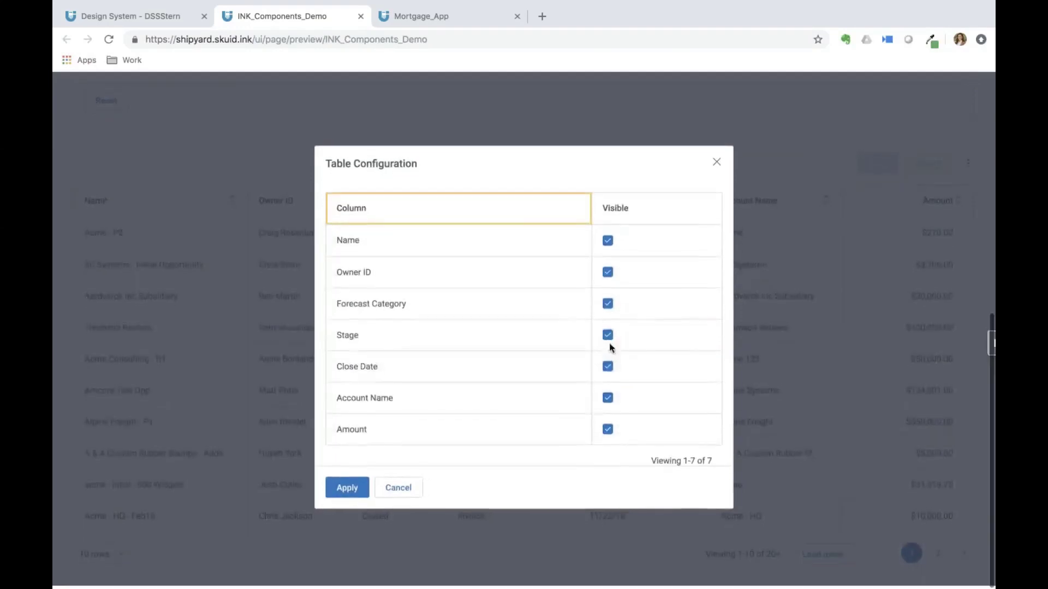
left_click(608, 307)
left_click(607, 338)
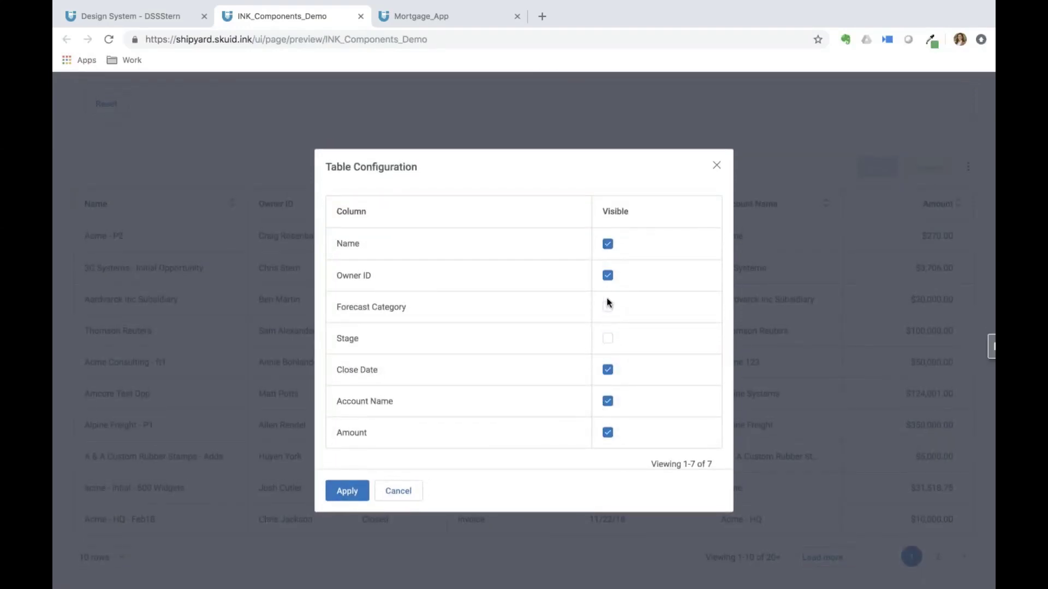
left_click(398, 491)
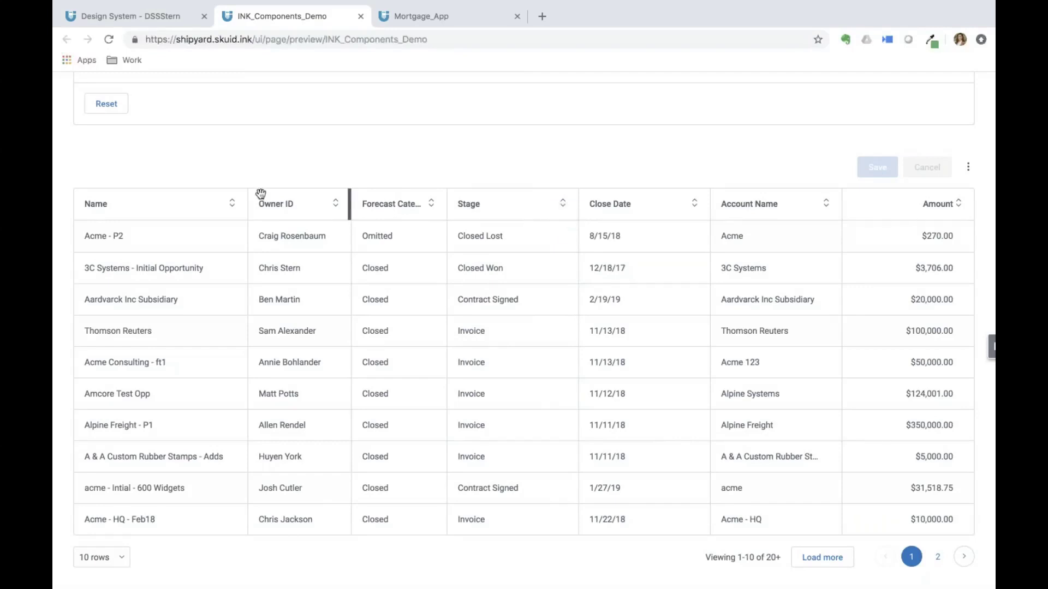
- Narrow the table's Name column, and move the cell focus through the table to the Amcore Test Opp row's Owner ID cell
left_click_drag(248, 202, 187, 199)
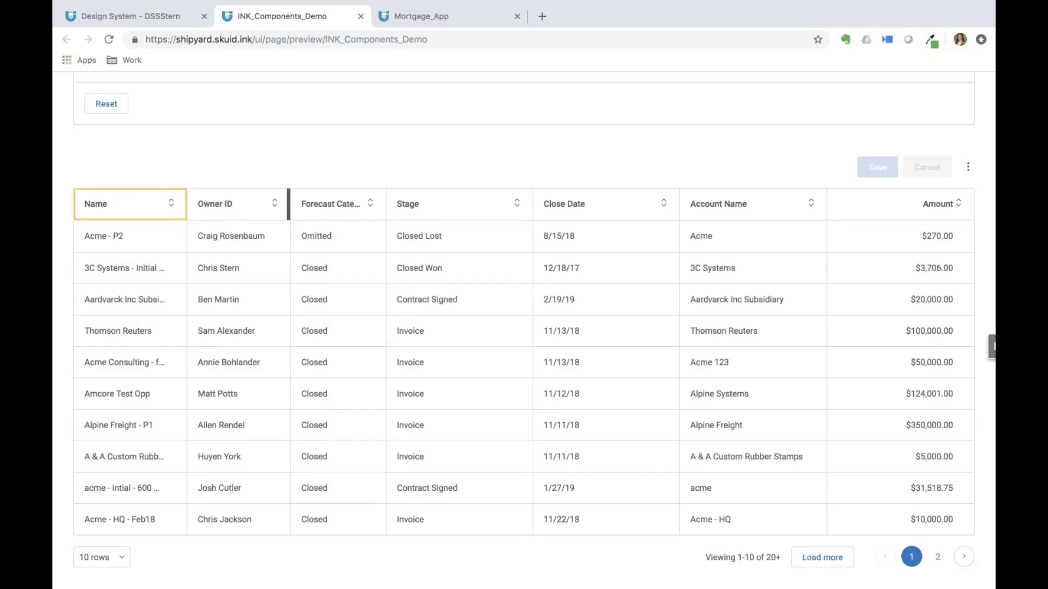
key("Right")
key("Down")
key("Right")
key("Down")
key("Right")
key("Down")
key("Right")
key("Down")
key("Right")
key("Down")
key("Left")
key("Left")
key("Left")
key("Left")
key("Left")
key("Right")
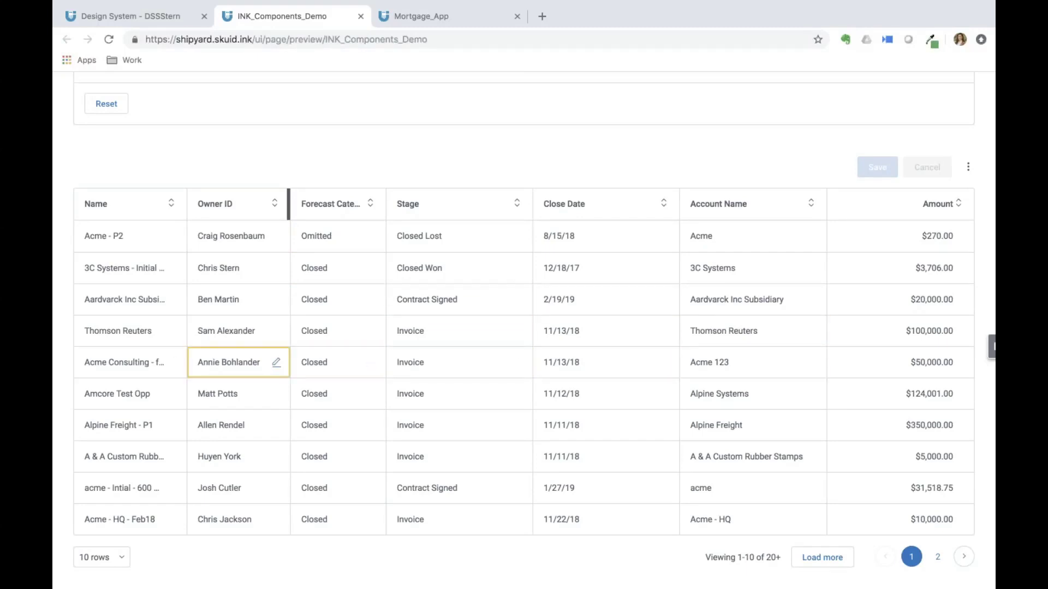
key("Down")
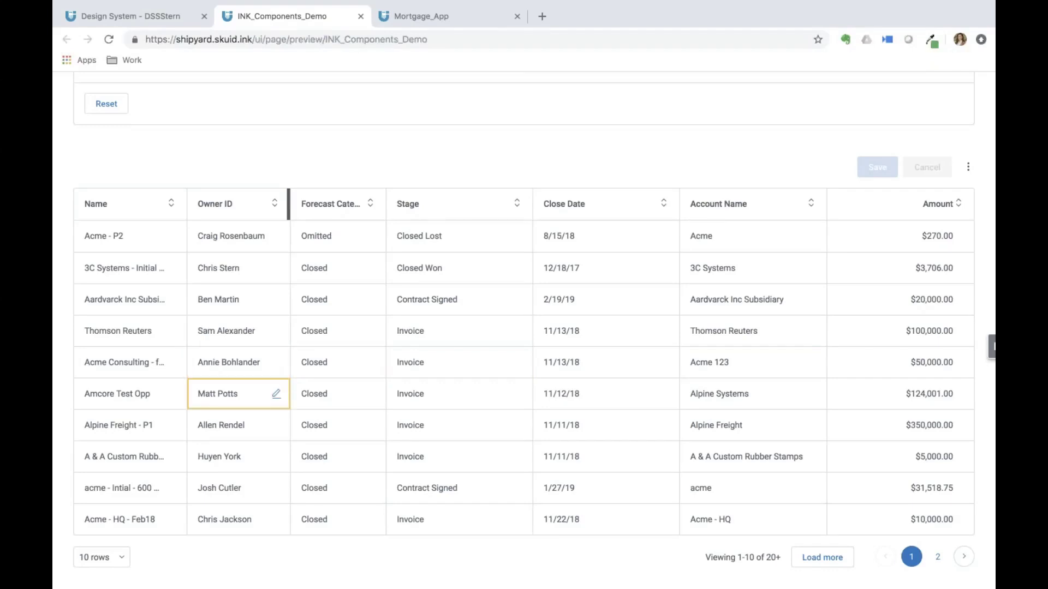
- Set the Forecast Category of the Acme Consulting - ft1 row to Best Case and save the table
key("Down")
key("Right")
key("Down")
key("Up")
key("Up")
key("Up")
key("Right")
key("Left")
key("Return")
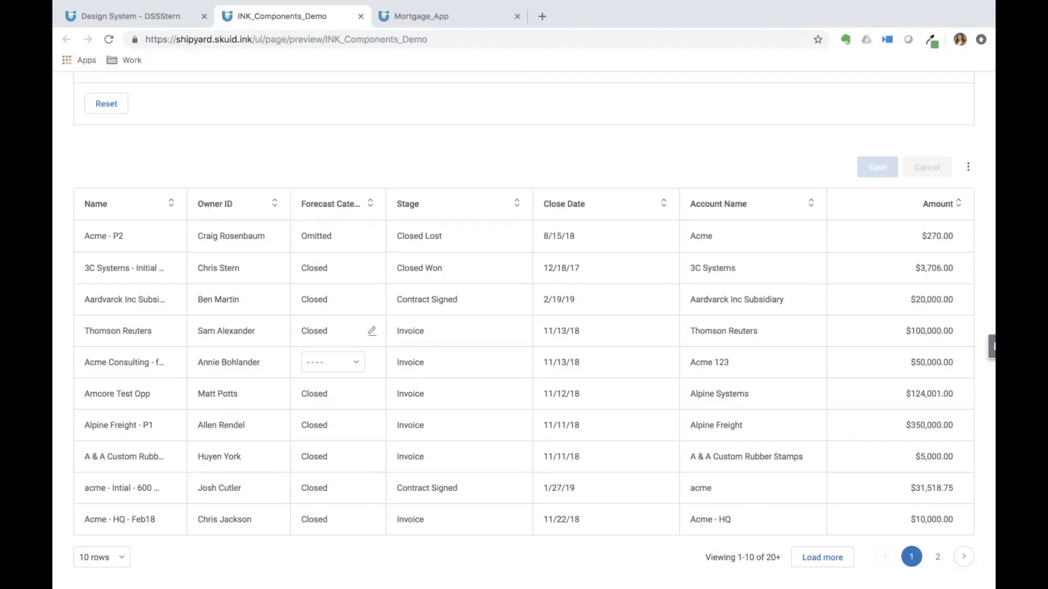
left_click(358, 366)
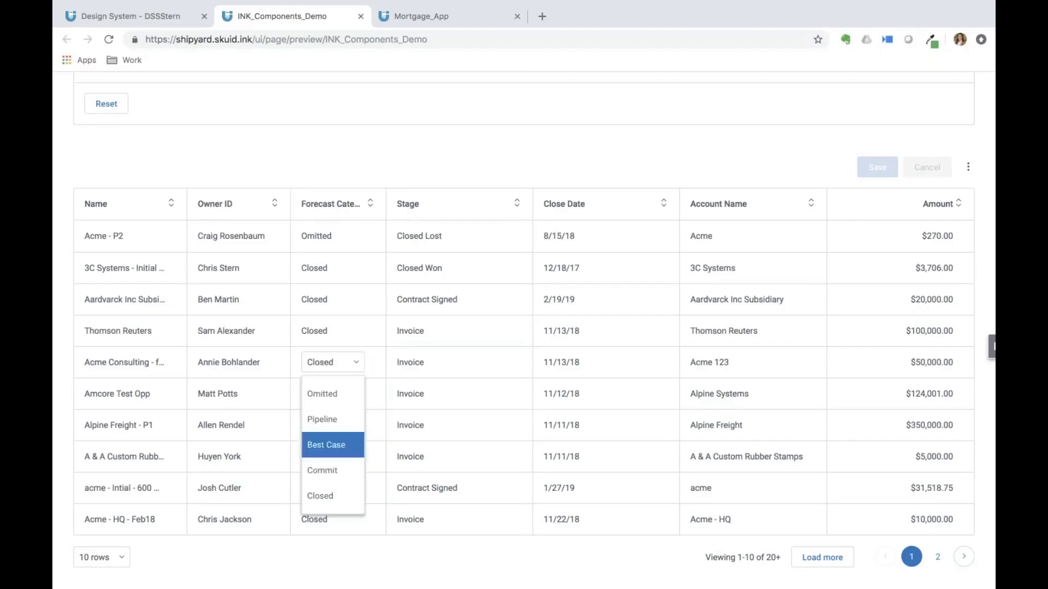
left_click(332, 445)
left_click(876, 163)
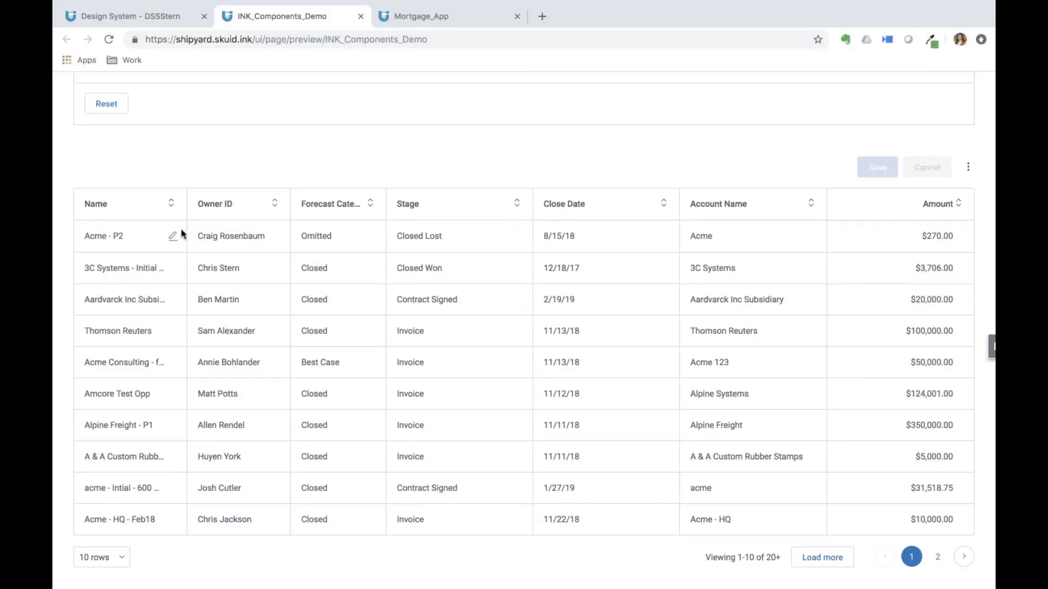
- Open the Acme - P2 row's Name cell for editing and leave it without entering a value
left_click(173, 236)
left_click(129, 176)
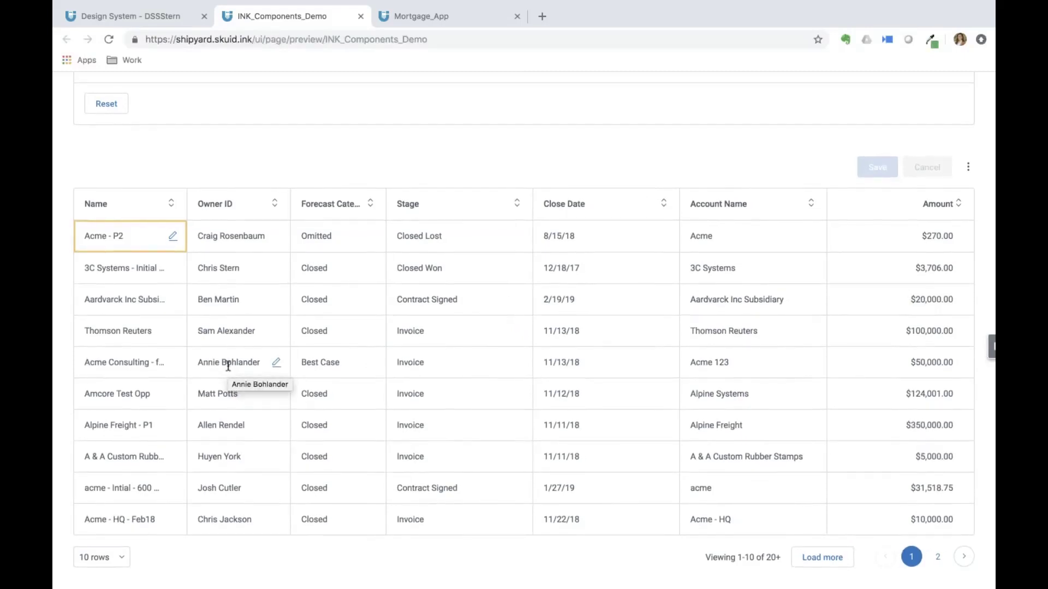
- Switch the Wizard demo between its vertical and horizontal layouts, and advance the vertical one to Step 2 and back to Step 1
scroll(228, 366, "up", 7)
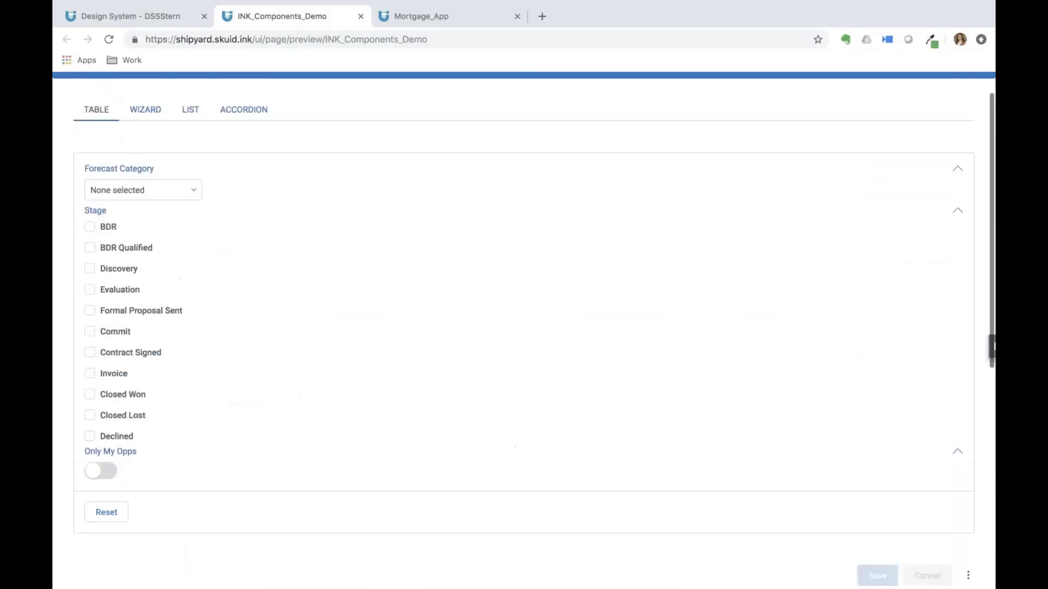
left_click(151, 111)
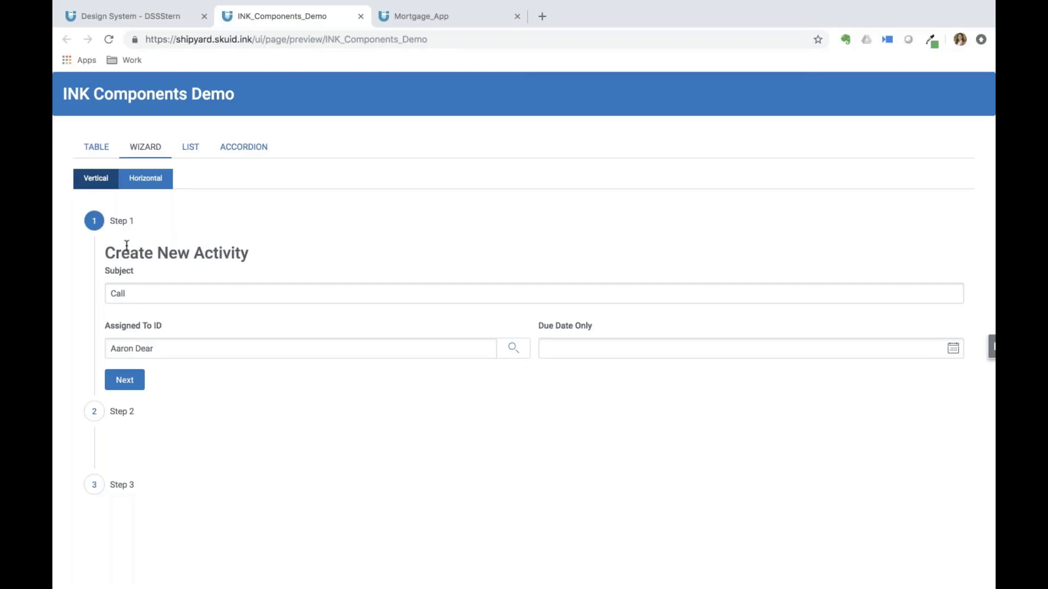
left_click(153, 183)
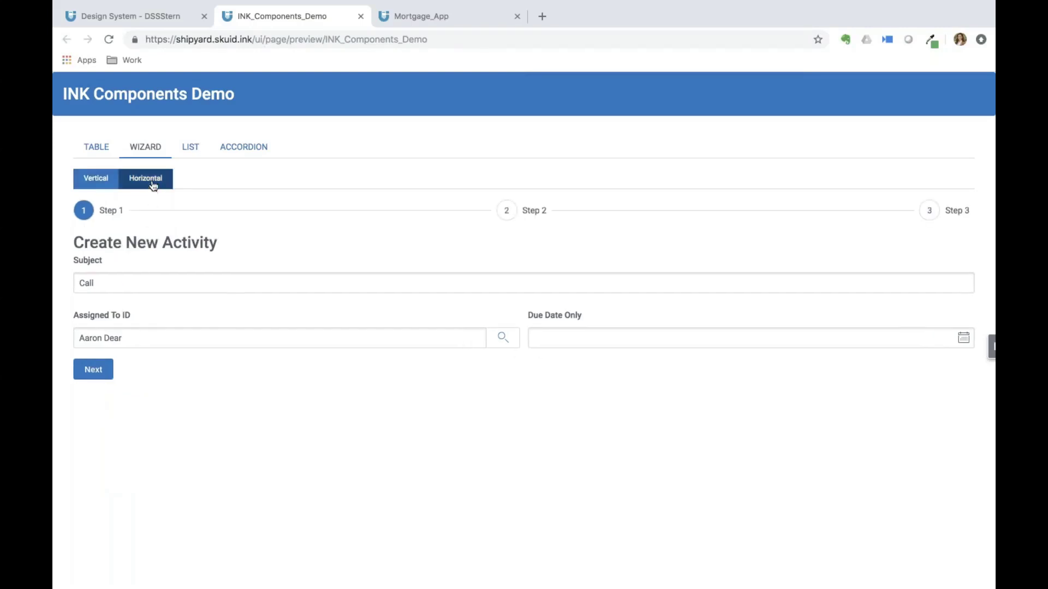
left_click(102, 185)
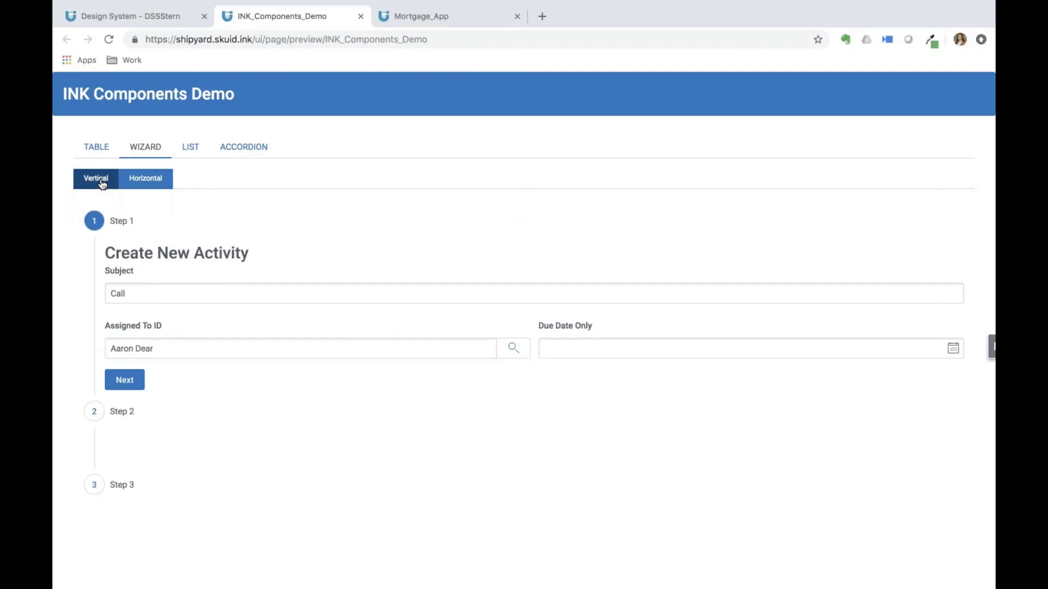
left_click(165, 180)
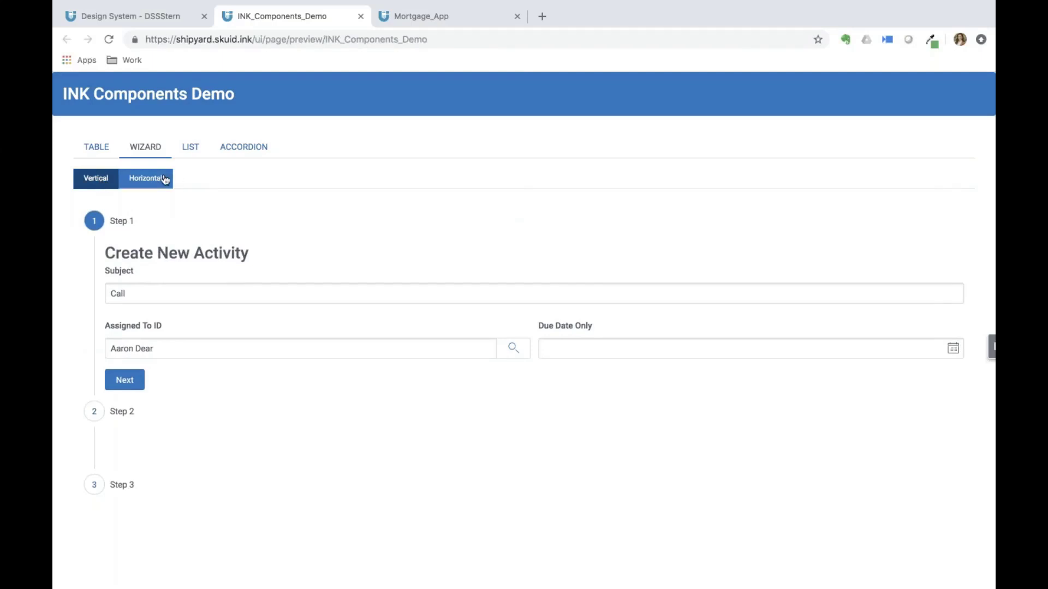
left_click(95, 183)
left_click(143, 183)
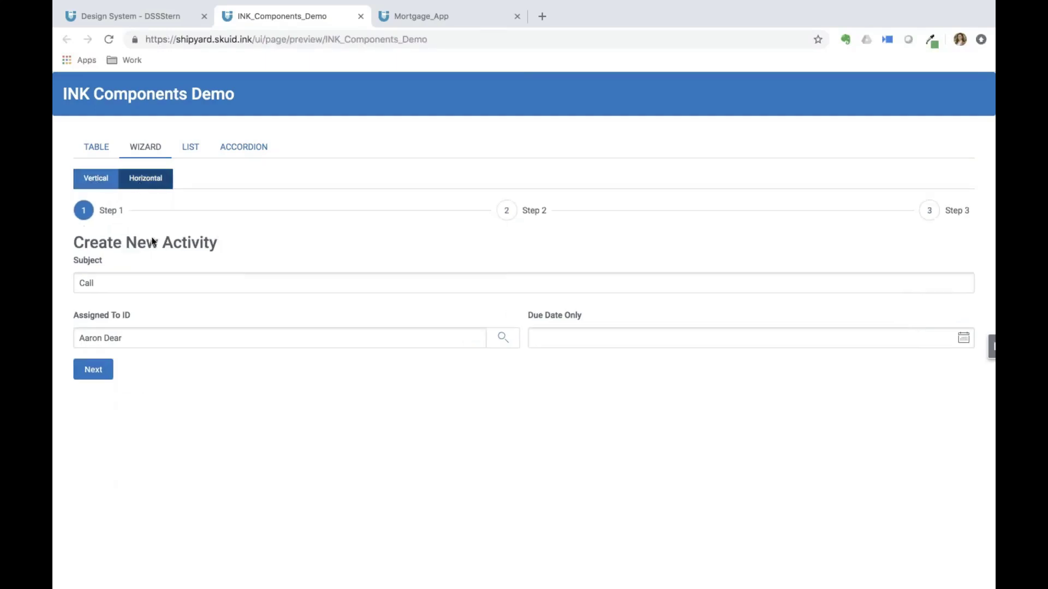
left_click(99, 189)
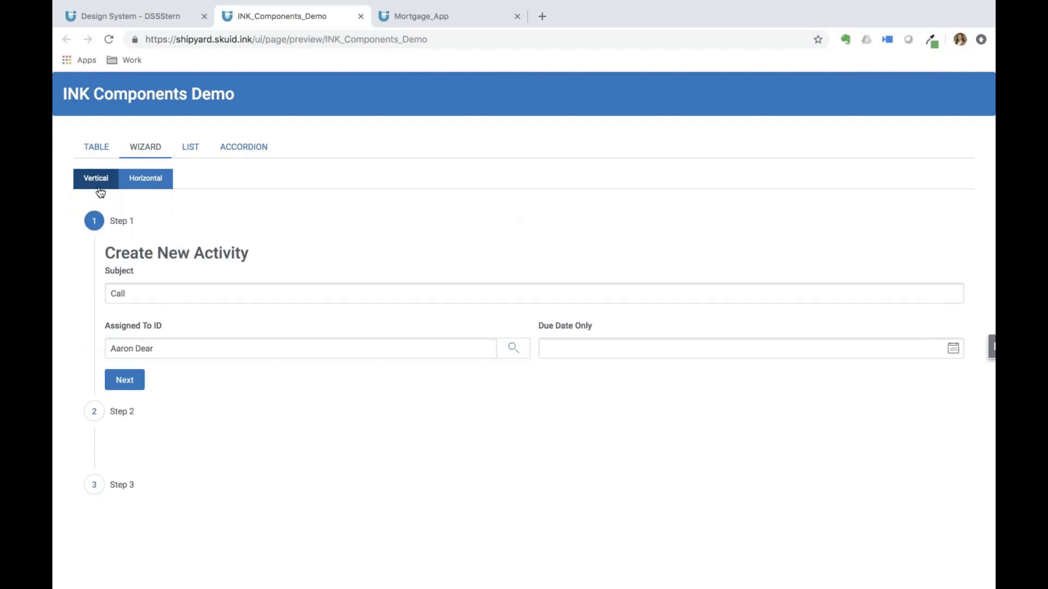
left_click(125, 380)
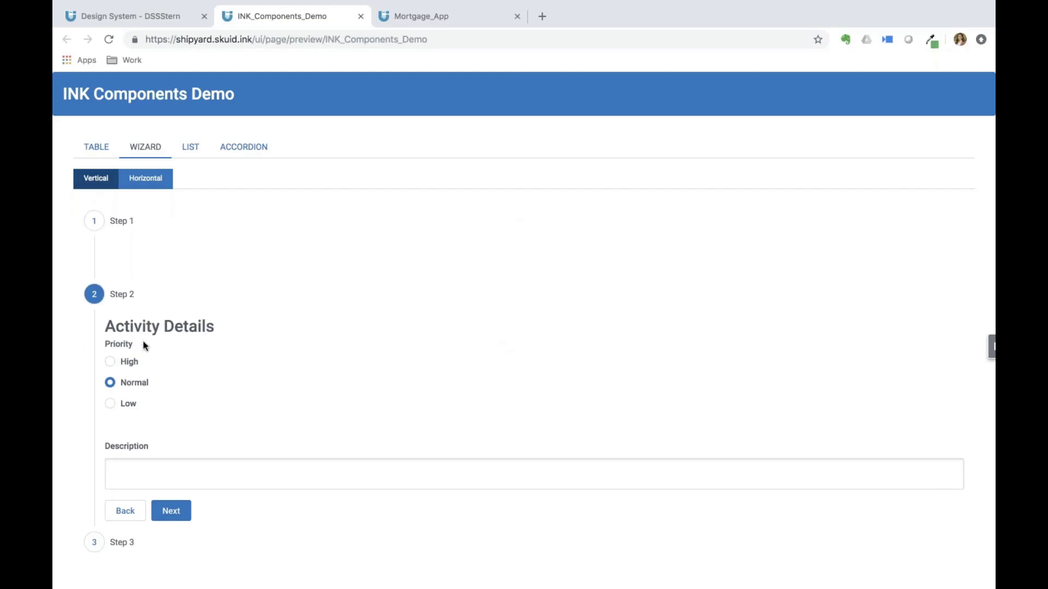
left_click(129, 511)
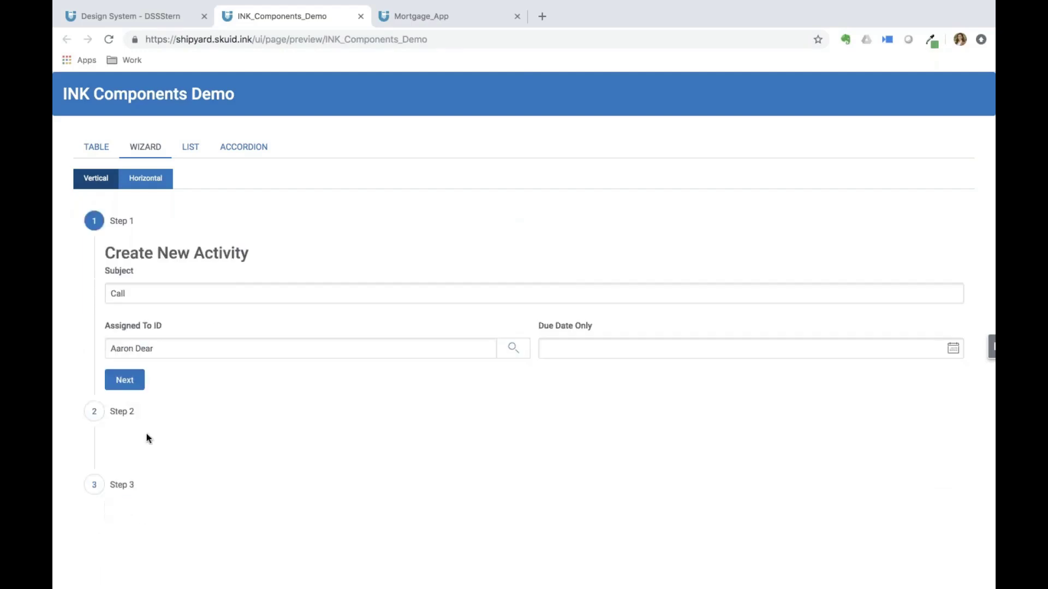
- Open the List demo and examine how the contact entries lay out account, owner and phone details
left_click(193, 153)
scroll(239, 269, "down", 1)
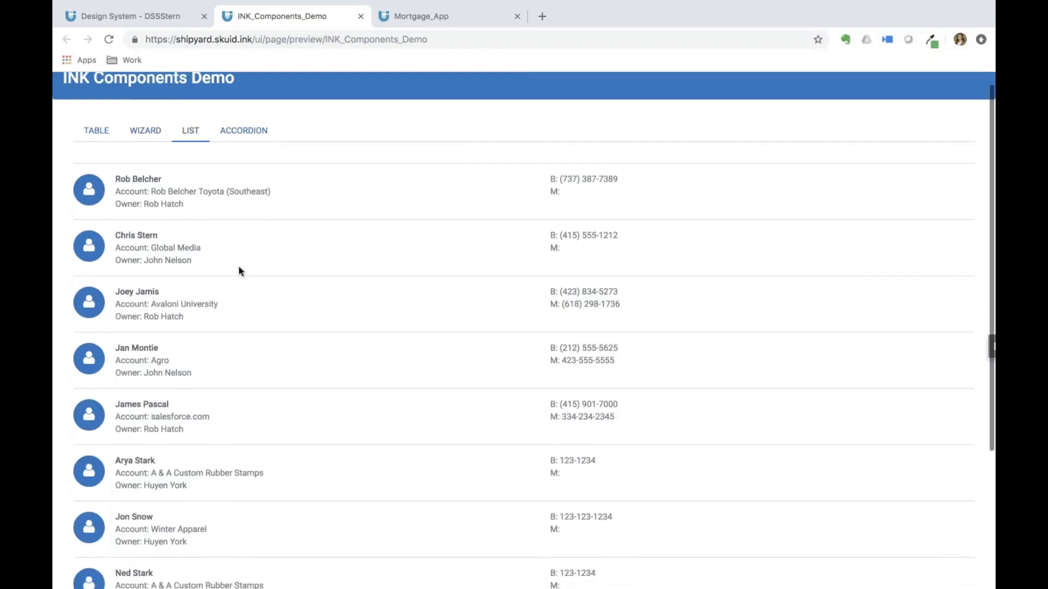
scroll(238, 270, "down", 1)
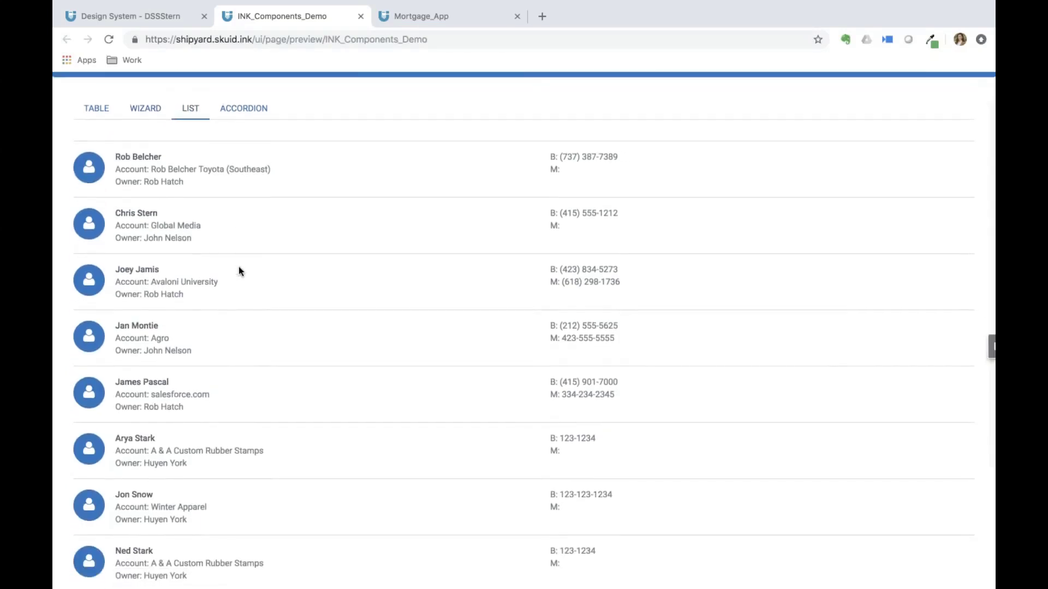
scroll(240, 271, "up", 2)
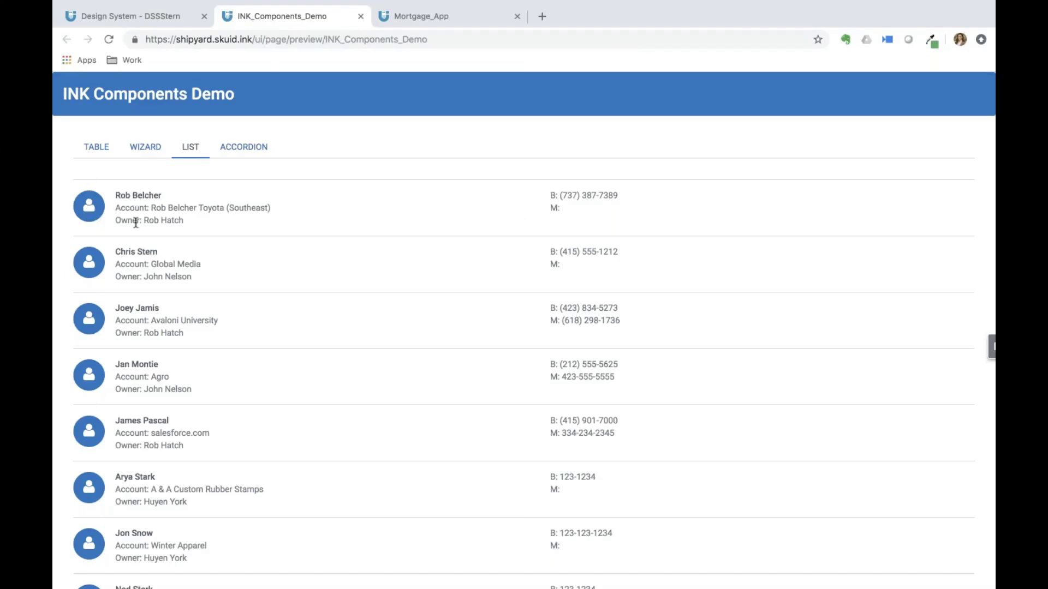
scroll(134, 221, "down", 1)
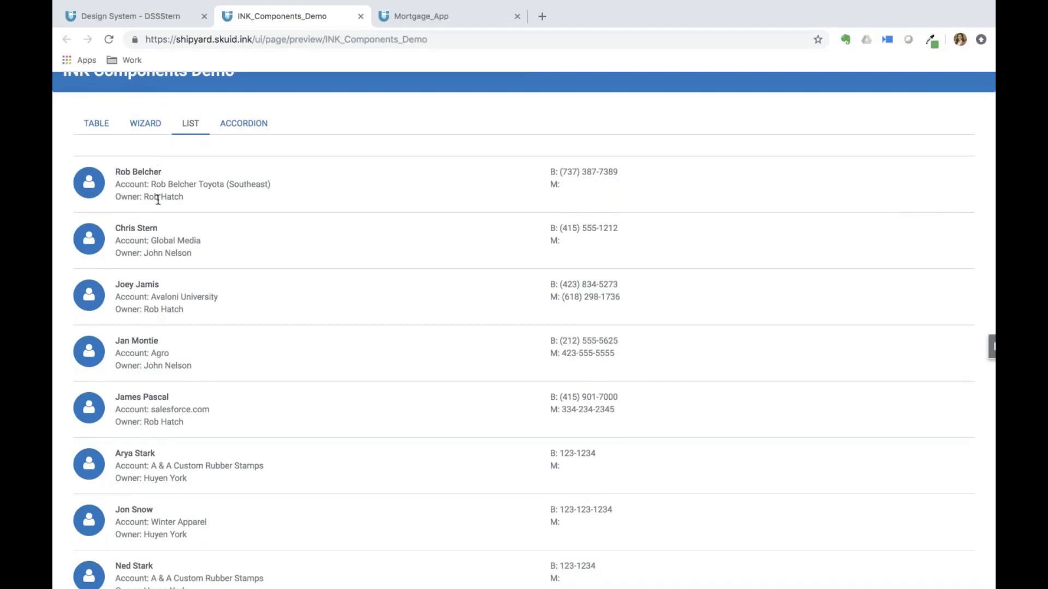
scroll(546, 233, "down", 5)
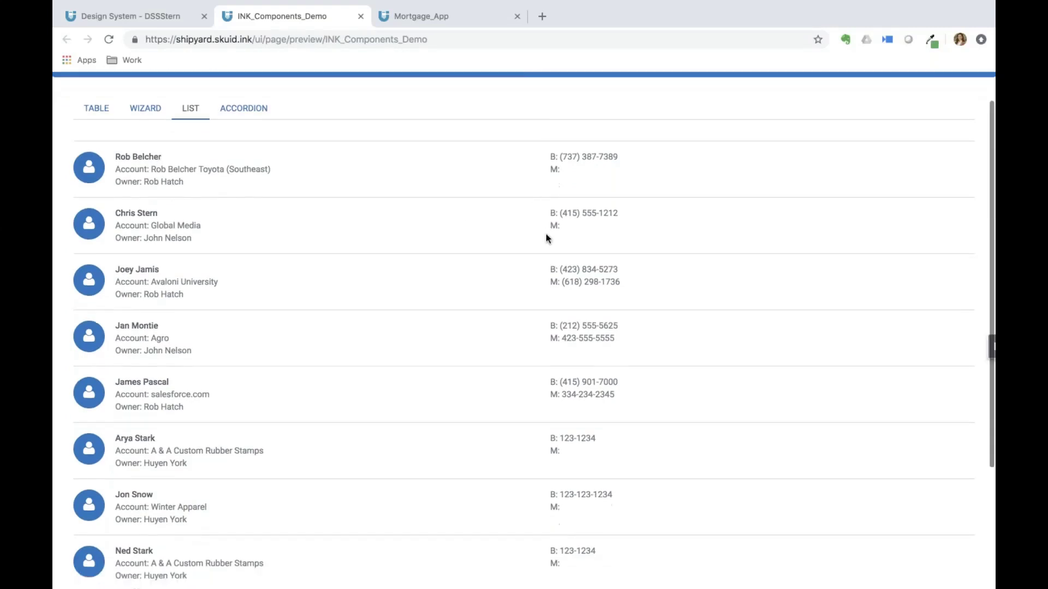
scroll(546, 233, "up", 2)
scroll(546, 234, "up", 5)
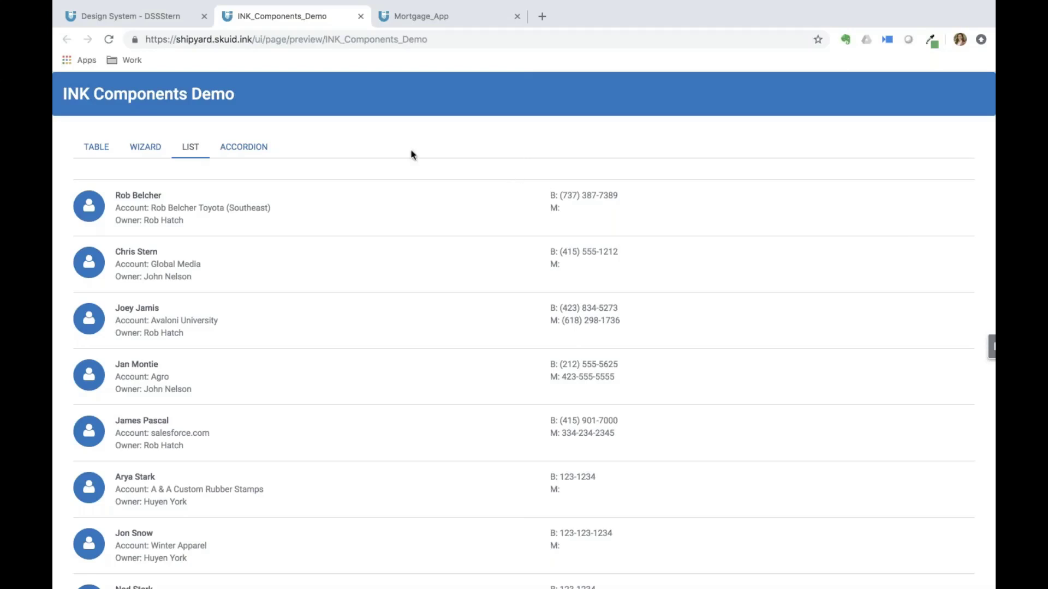
- Open the Accordion demo, expand and collapse Section 1 and Section 2, and view their contents
left_click(259, 148)
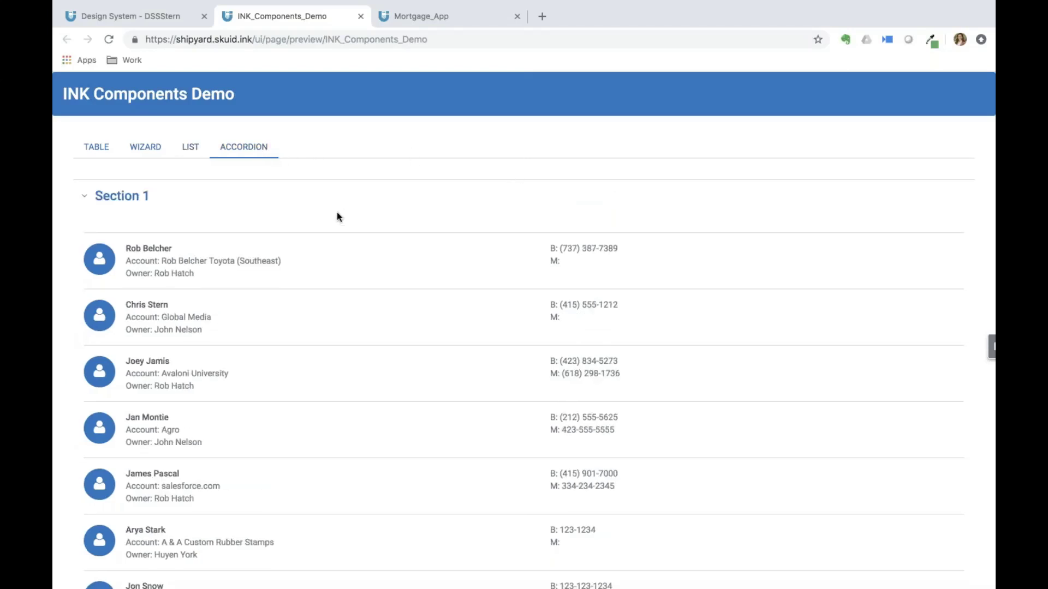
left_click(125, 197)
left_click(127, 197)
left_click(125, 197)
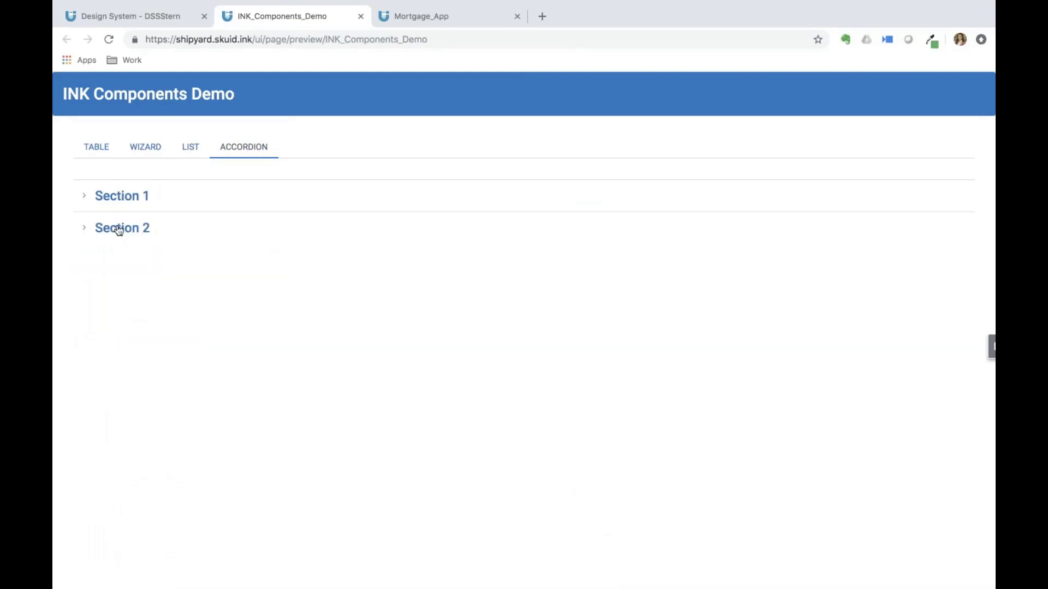
left_click(118, 229)
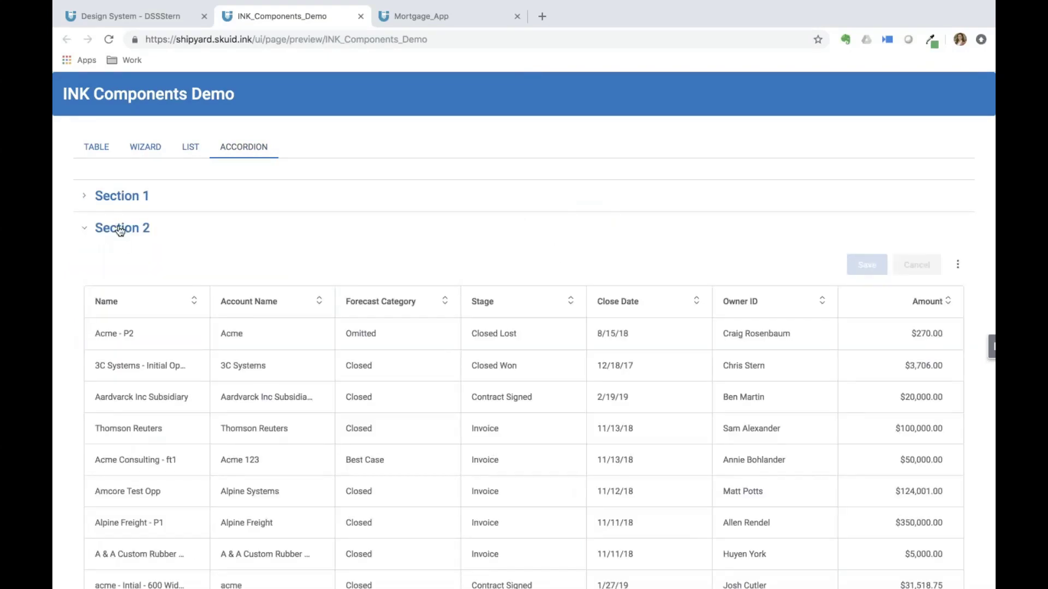
left_click(120, 230)
left_click(109, 201)
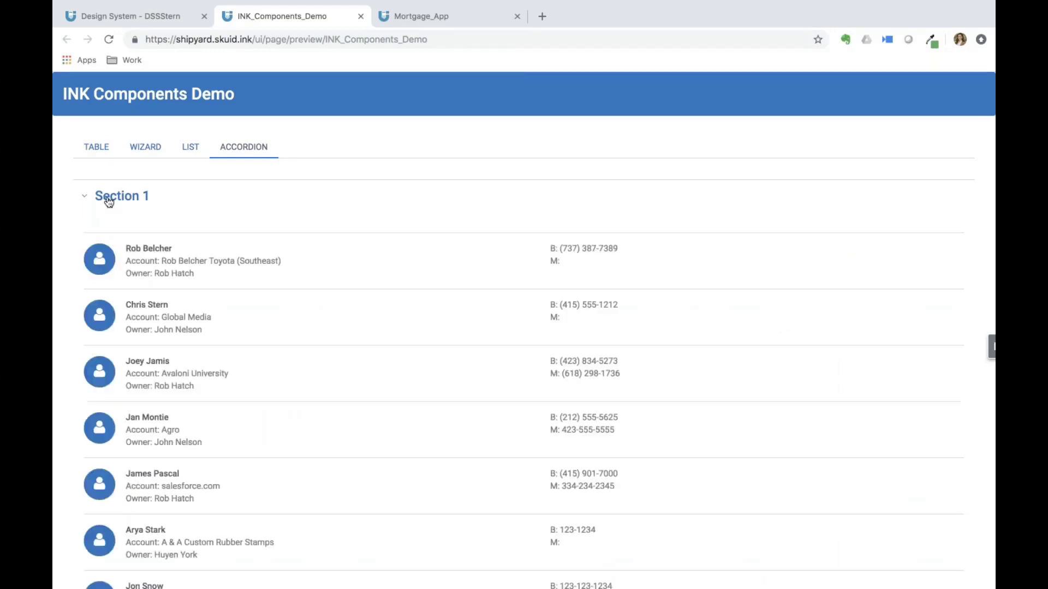
left_click(119, 196)
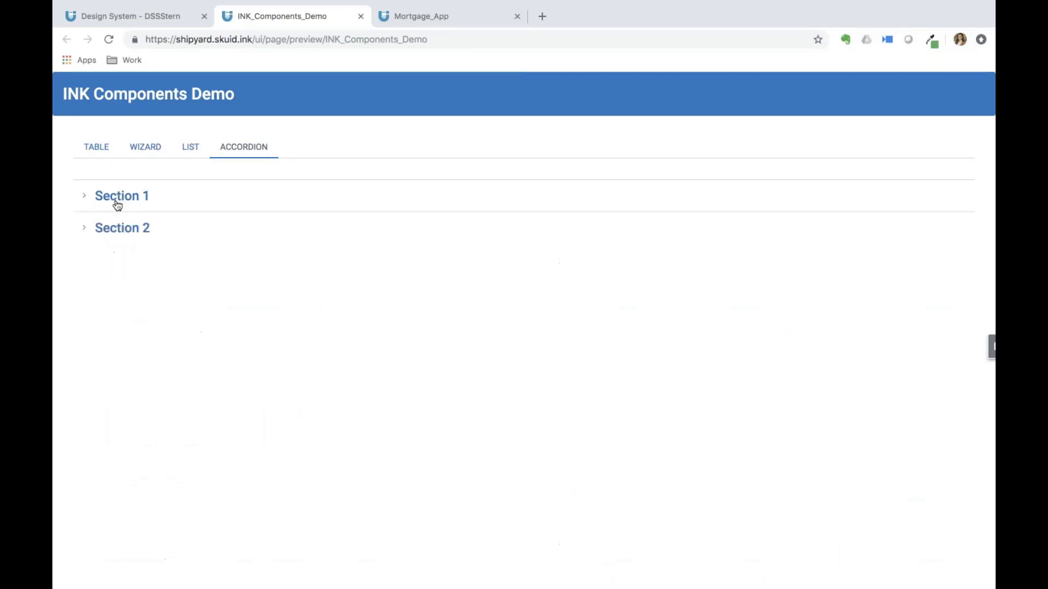
left_click(122, 227)
scroll(207, 300, "down", 3)
scroll(207, 300, "up", 3)
- Switch to the Mortgage_App page and collapse its In this demo notes
left_click(441, 17)
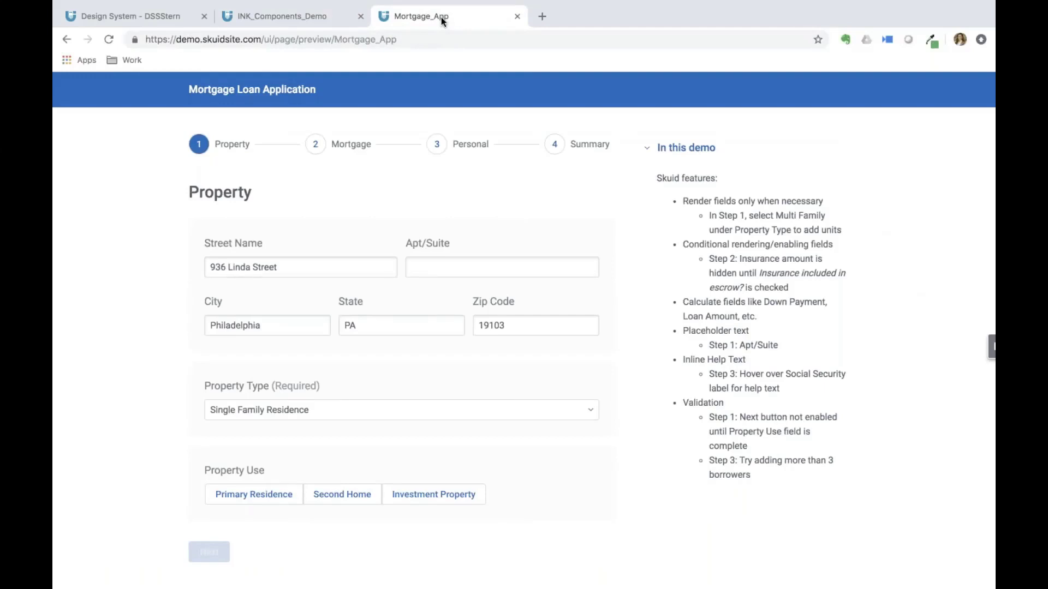
left_click(664, 148)
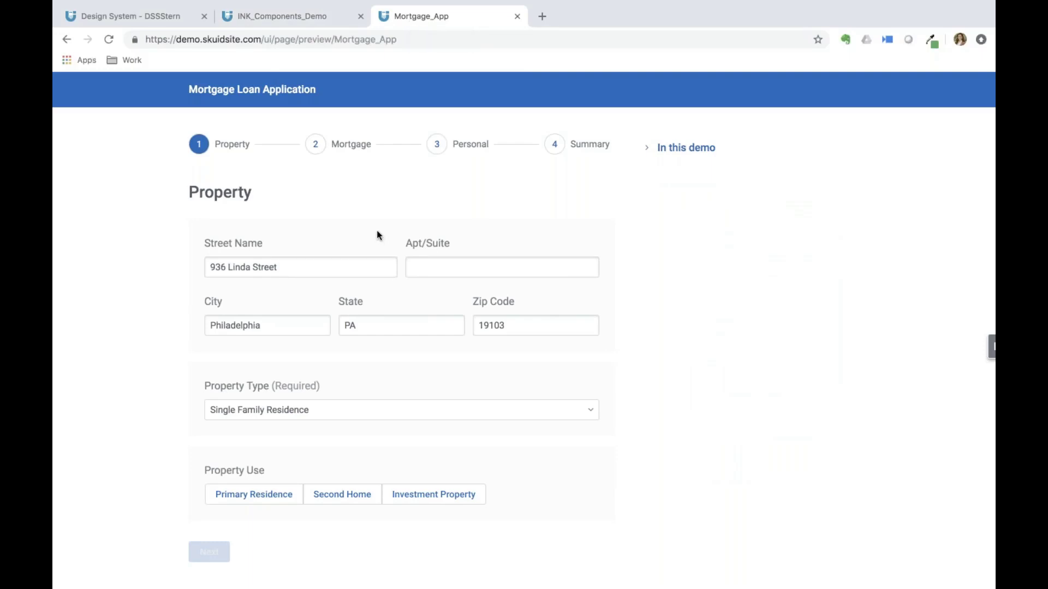
- Choose Primary Residence as the Property Use and continue to the Mortgage stage of the loan application
scroll(306, 272, "down", 1)
left_click(246, 500)
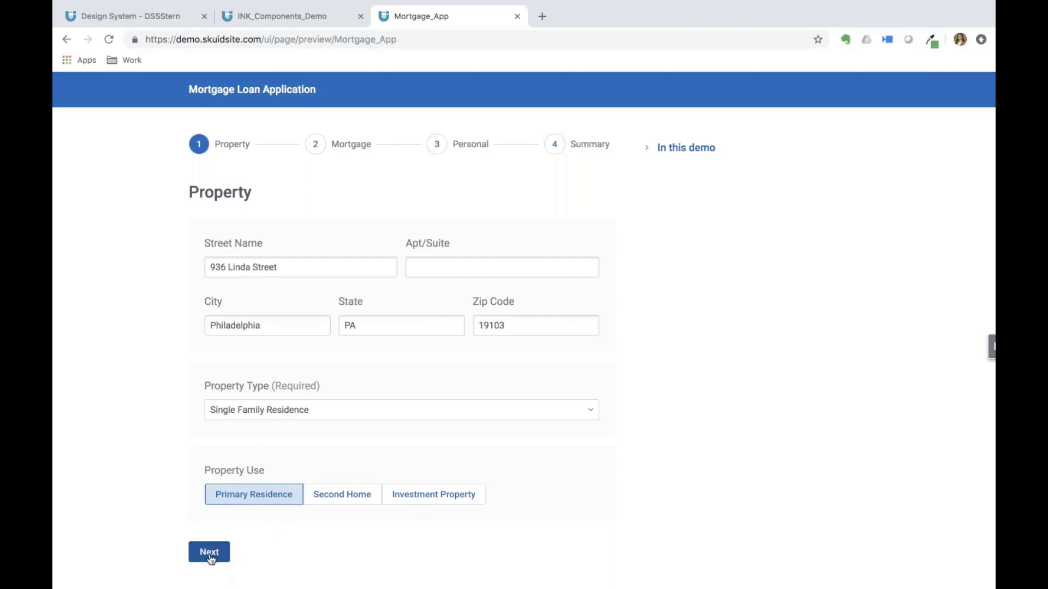
left_click(210, 553)
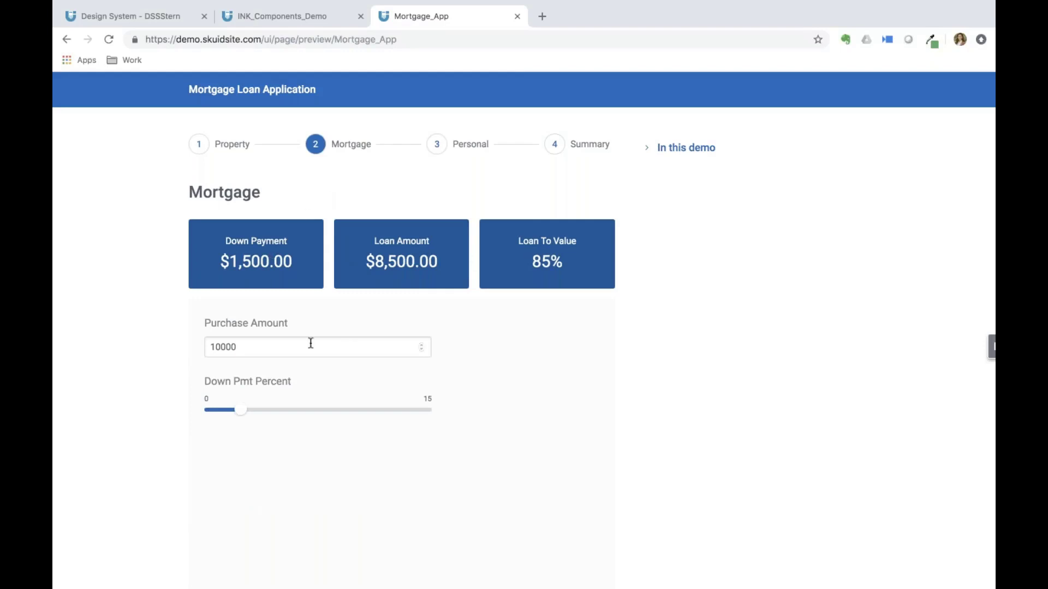
- Set the down payment percent to 25 and include insurance in escrow with an estimated insurance amount of 100
mouse_move(242, 414)
left_mouse_down()
mouse_move(339, 410)
mouse_move(240, 409)
mouse_move(262, 413)
left_mouse_up()
scroll(256, 466, "down", 5)
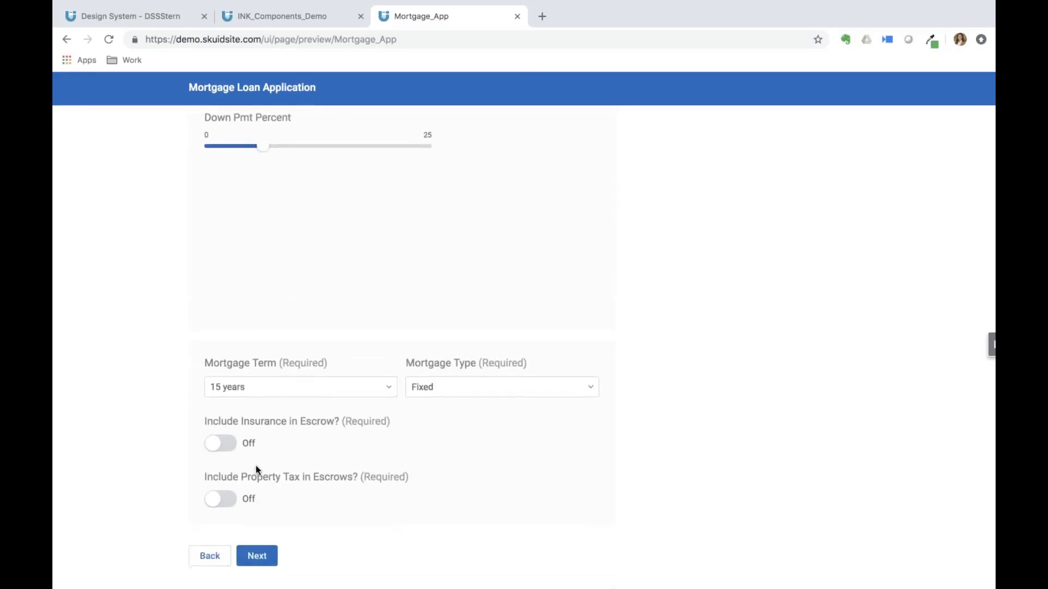
left_click(216, 444)
left_click(228, 510)
type("100")
scroll(218, 442, "down", 2)
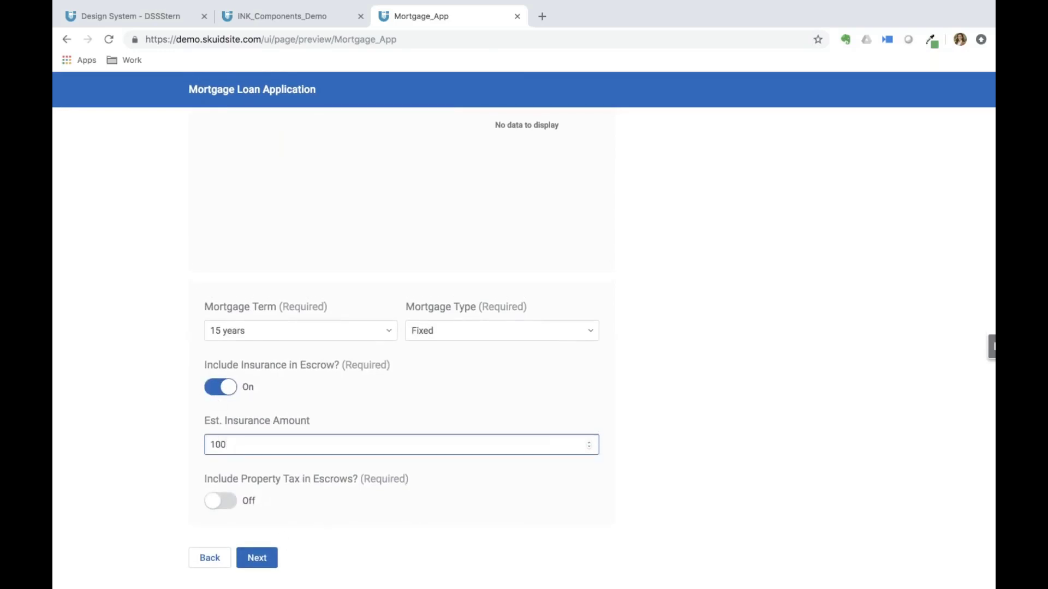
- Continue to the Personal stage and set Borrower 1's residency status to Permanent Residence and education to Bachelor's Degree
left_click(257, 557)
scroll(304, 358, "up", 3)
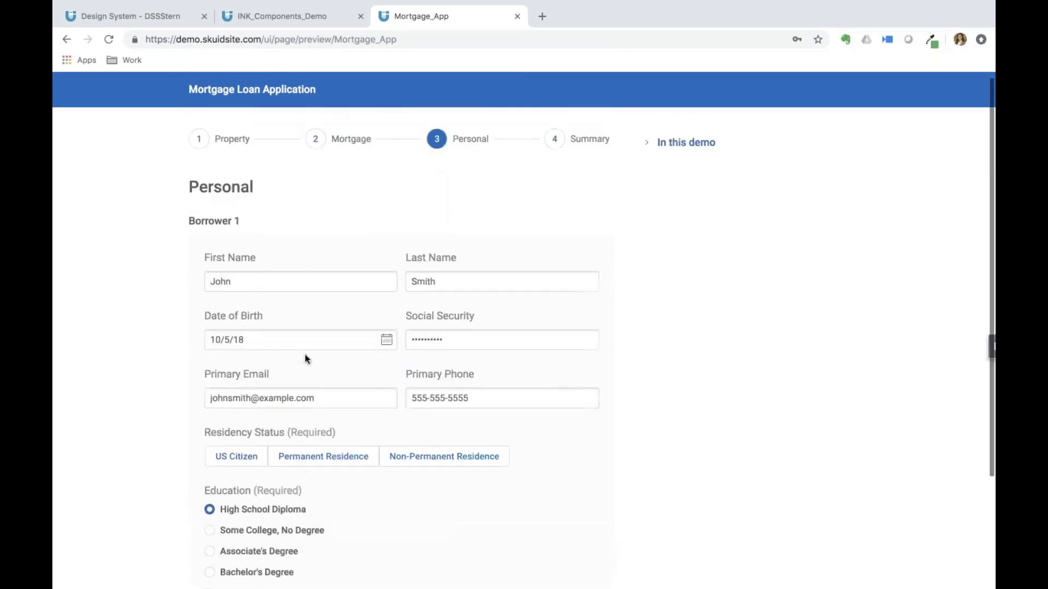
scroll(259, 432, "down", 3)
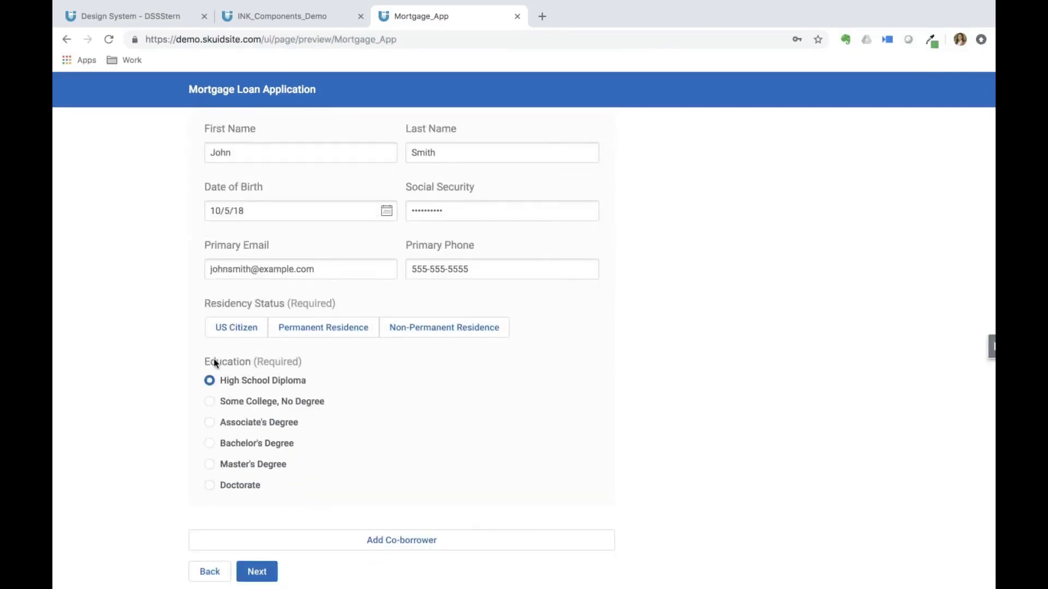
left_click(330, 330)
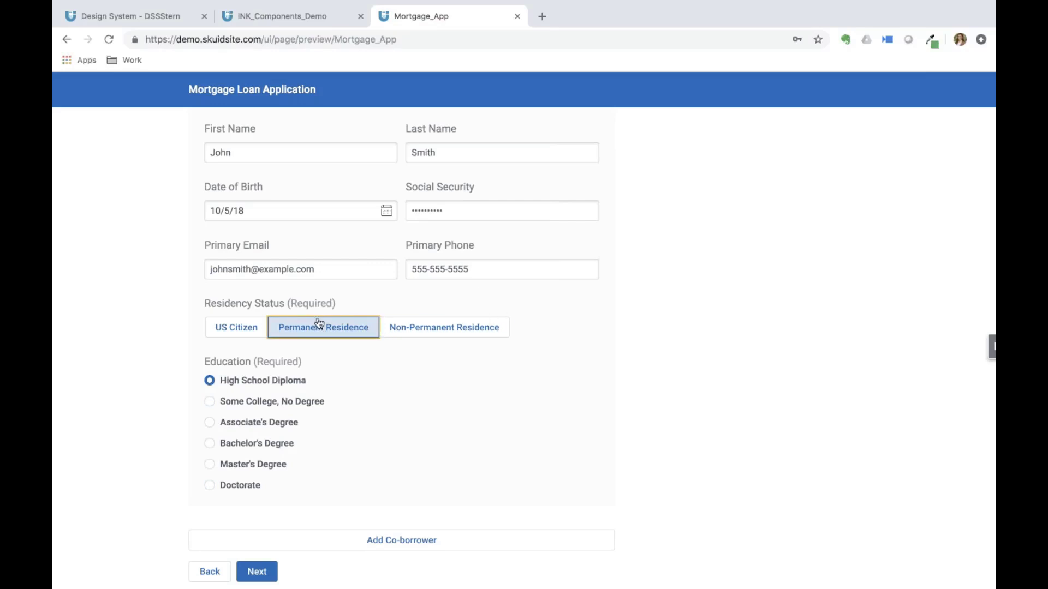
scroll(376, 415, "up", 1)
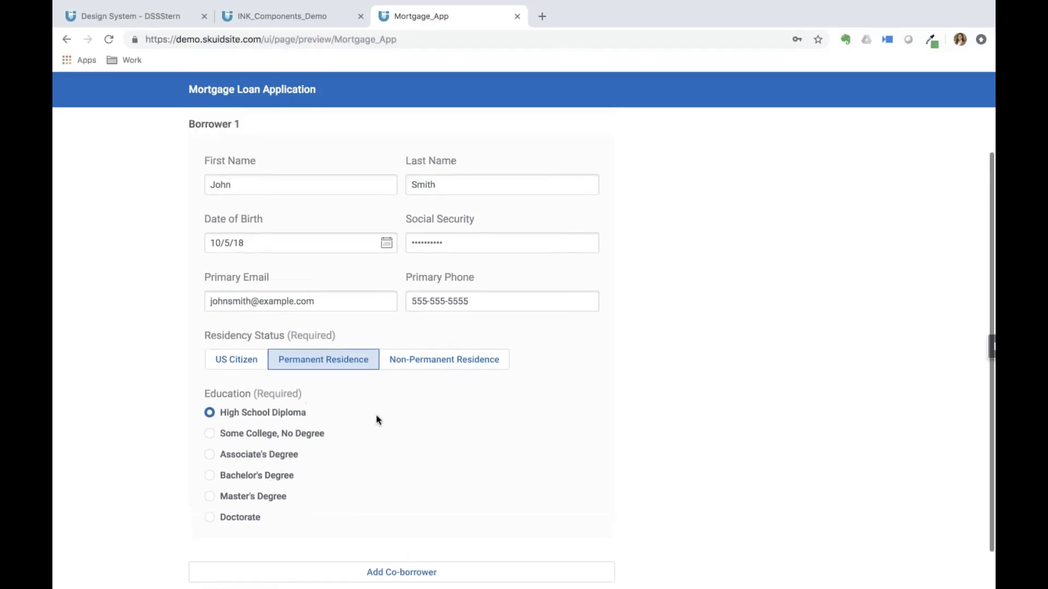
scroll(451, 372, "up", 3)
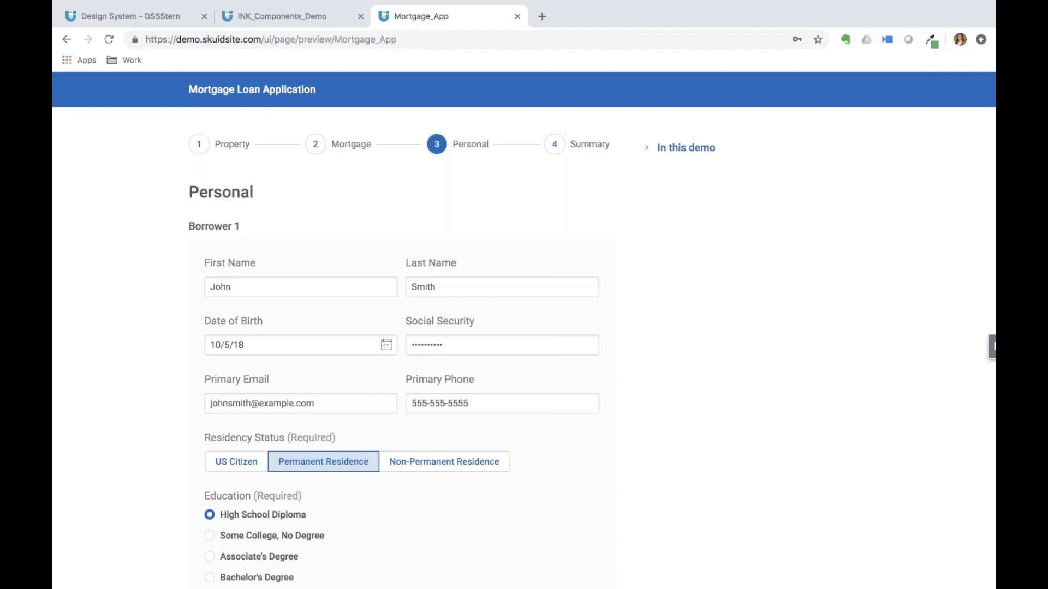
scroll(486, 415, "down", 3)
left_click(484, 431)
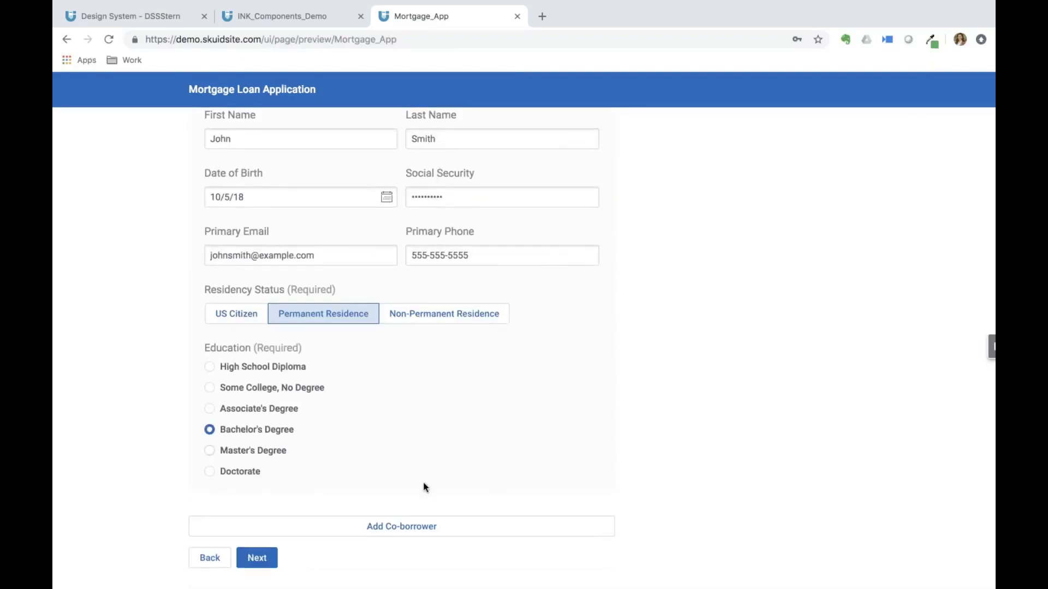
- Continue to the Summary stage and review the property, mortgage and personal details of the loan application
left_click(270, 558)
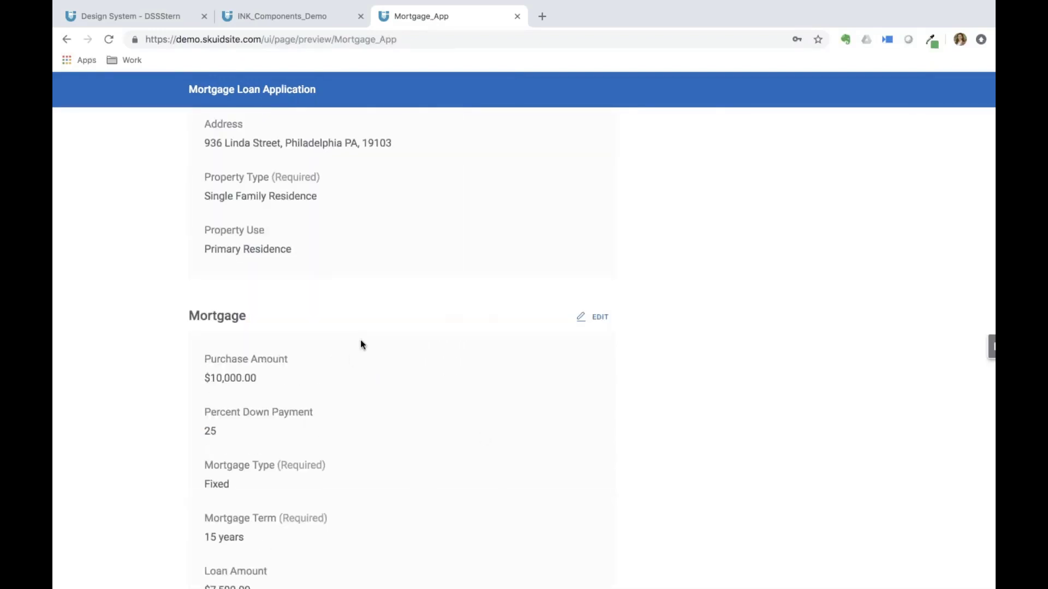
scroll(361, 340, "up", 3)
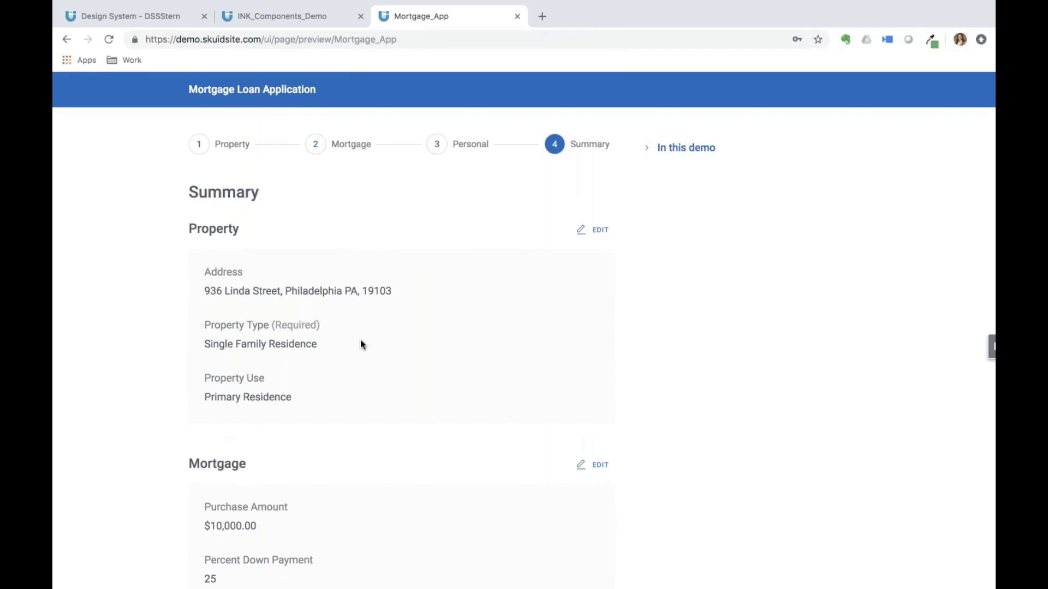
scroll(361, 341, "down", 5)
scroll(360, 344, "down", 10)
scroll(360, 345, "up", 15)
- Revisit the Personal, Mortgage and Property stages, then return to the Summary and view the borrower details
left_click(436, 144)
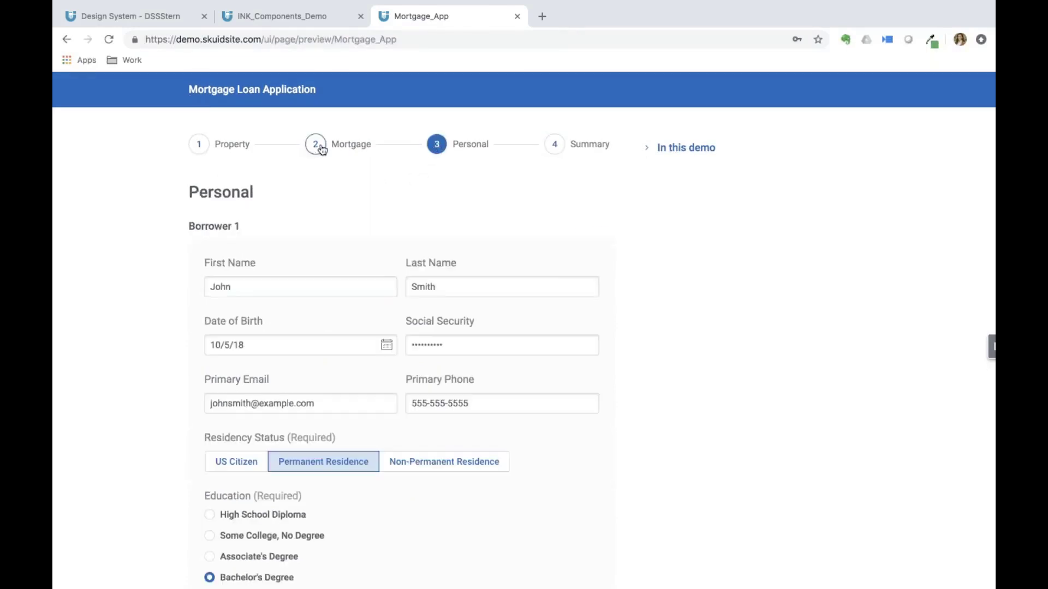
left_click(316, 146)
left_click(199, 145)
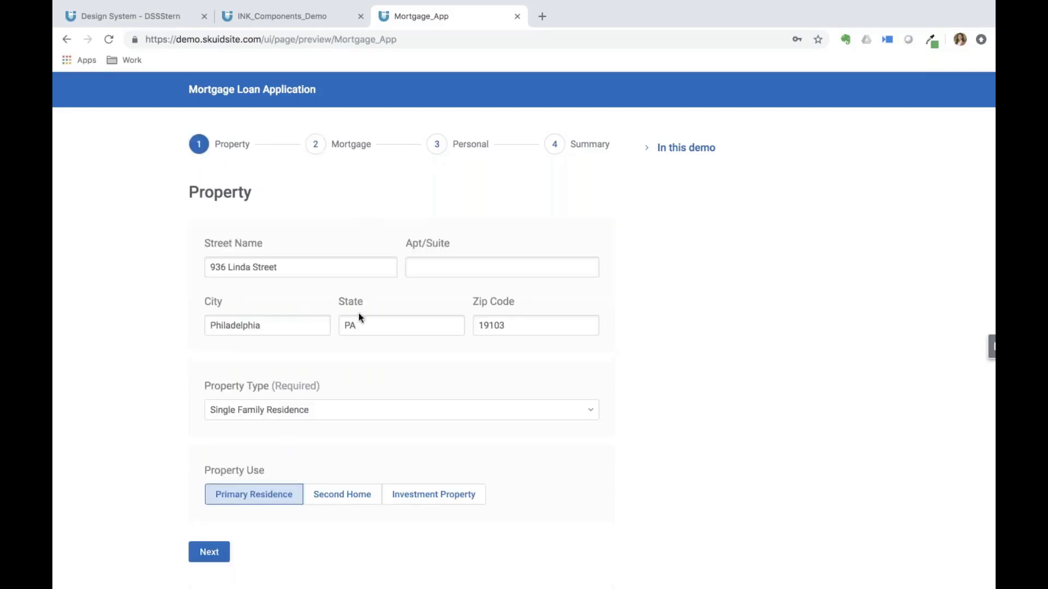
left_click(323, 150)
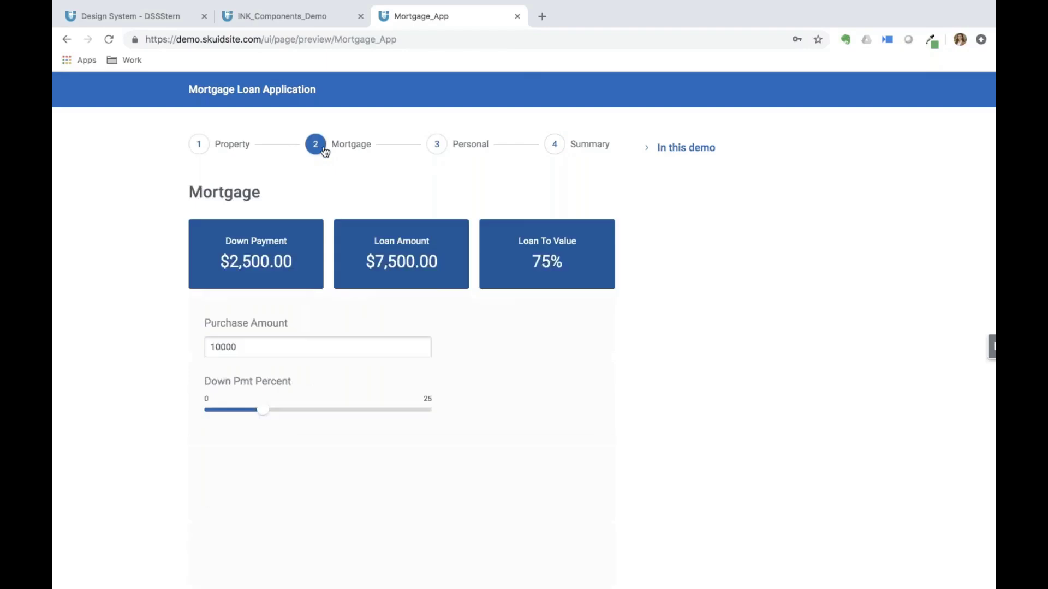
left_click(437, 145)
left_click(557, 145)
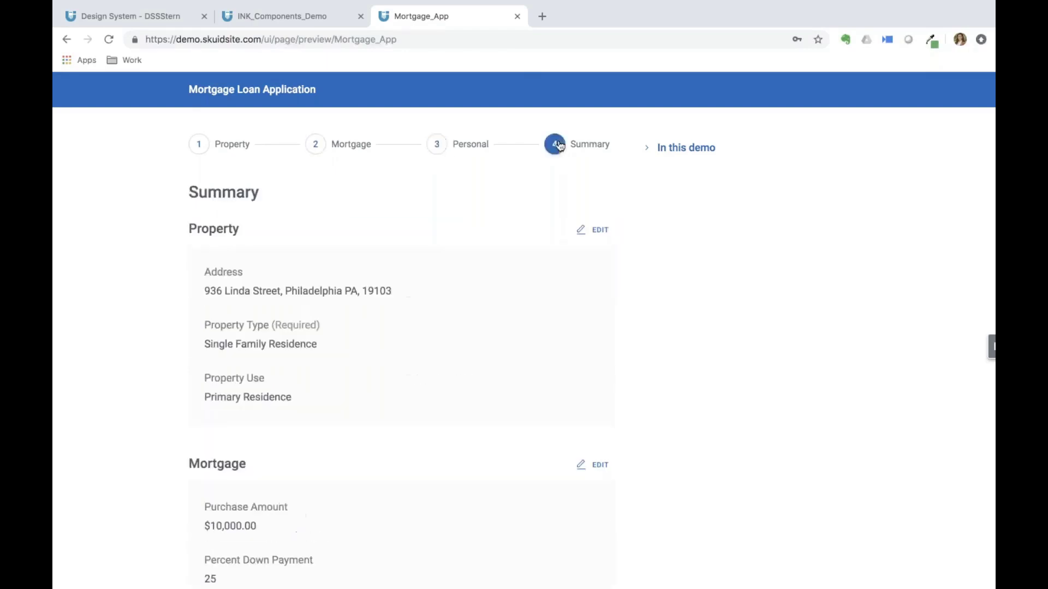
scroll(475, 343, "down", 10)
scroll(475, 346, "down", 4)
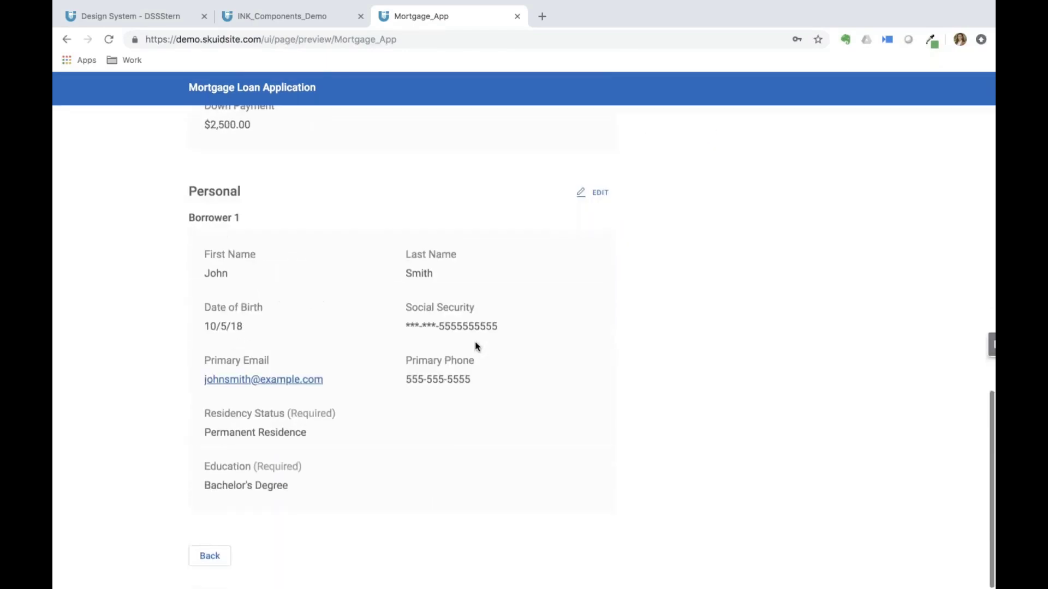